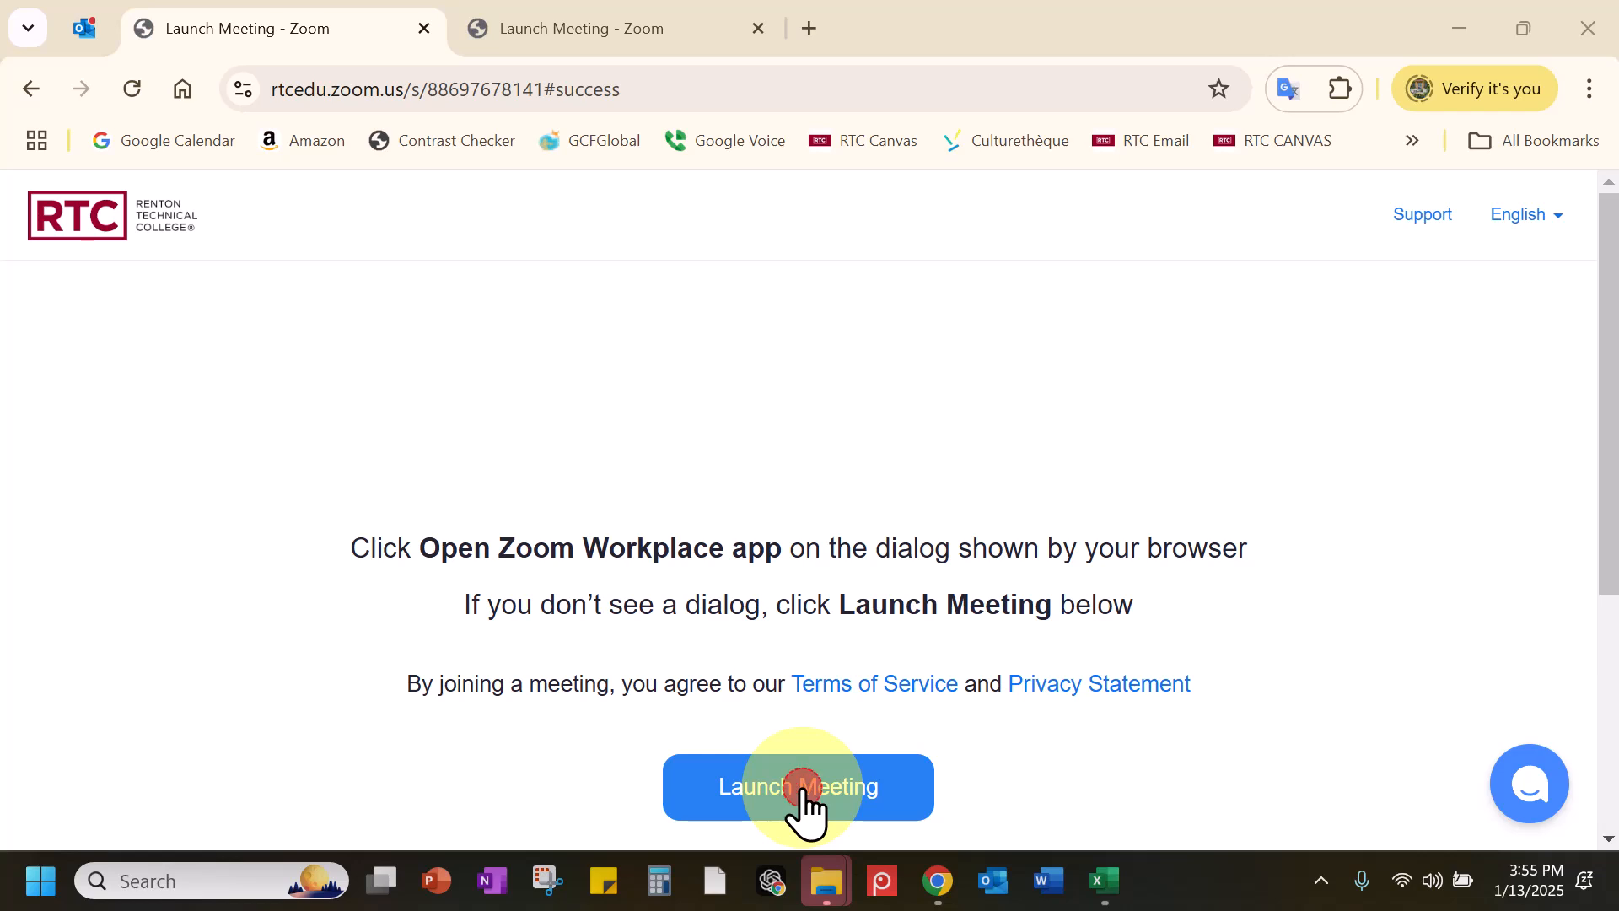
# Launch the meeting in the Zoom Meetings application and join it with computer audio
pyautogui.click(803, 797)
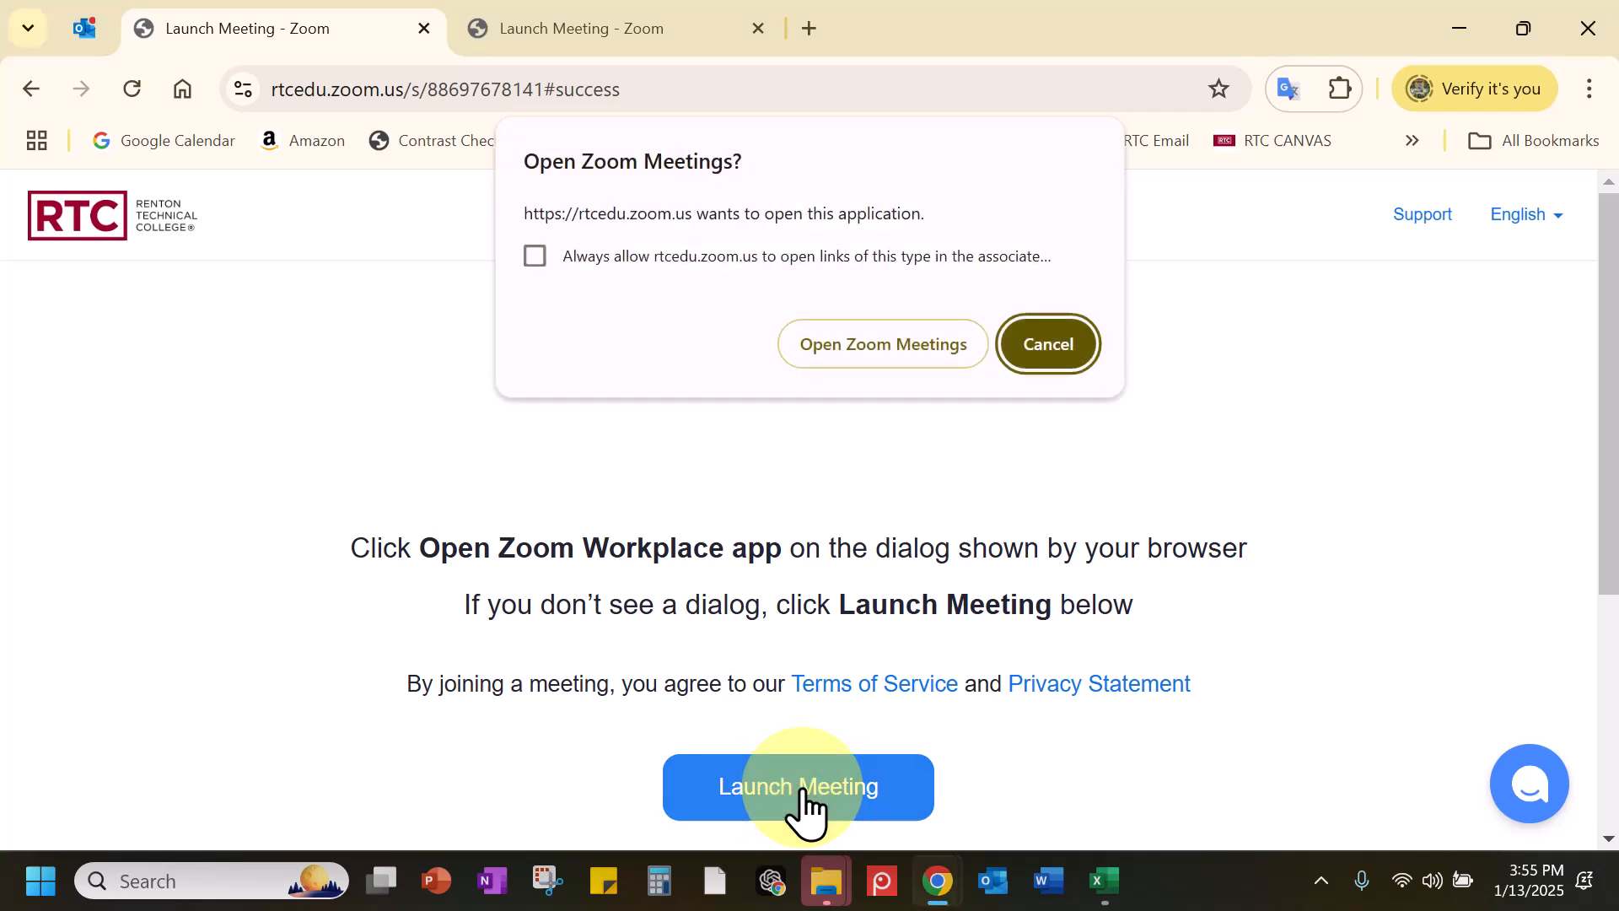
pyautogui.click(892, 345)
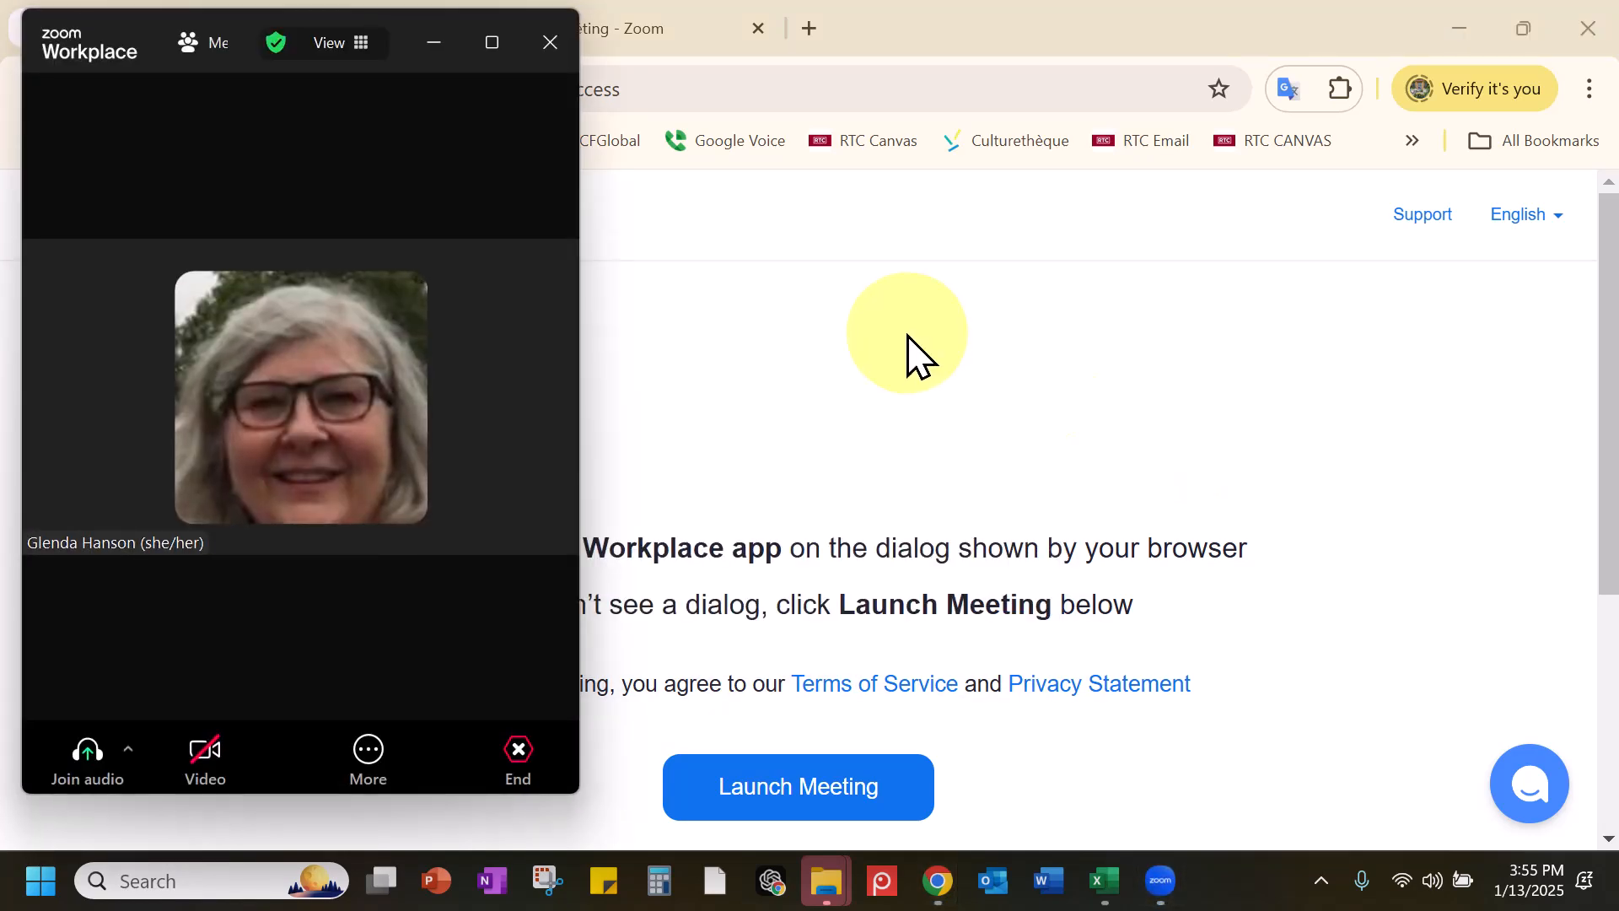
pyautogui.click(638, 36)
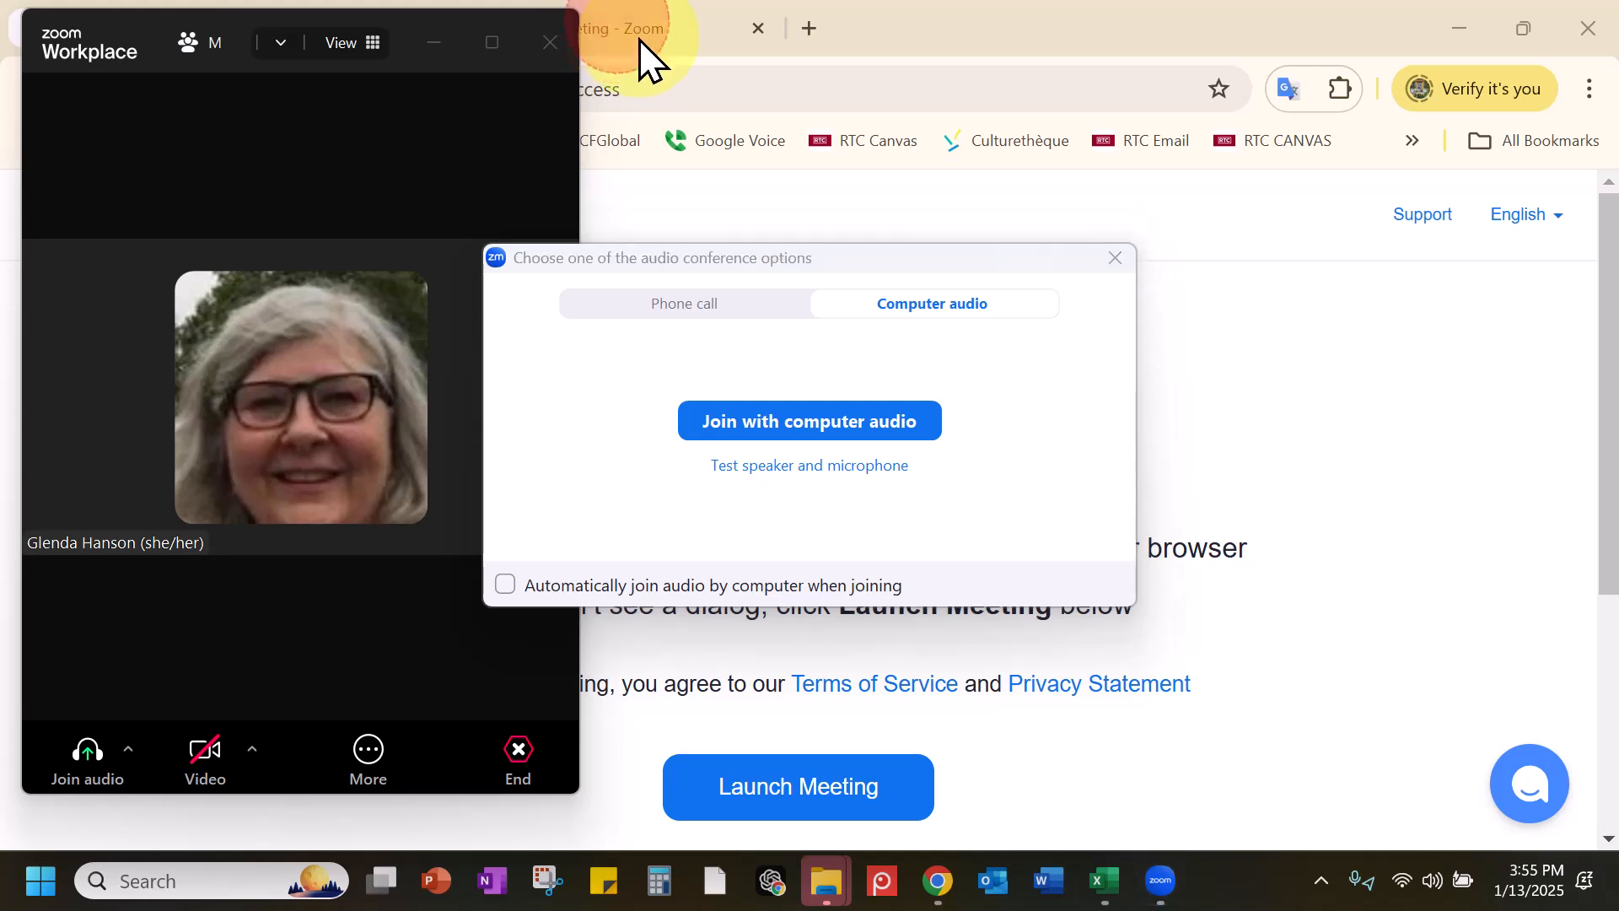
pyautogui.click(788, 424)
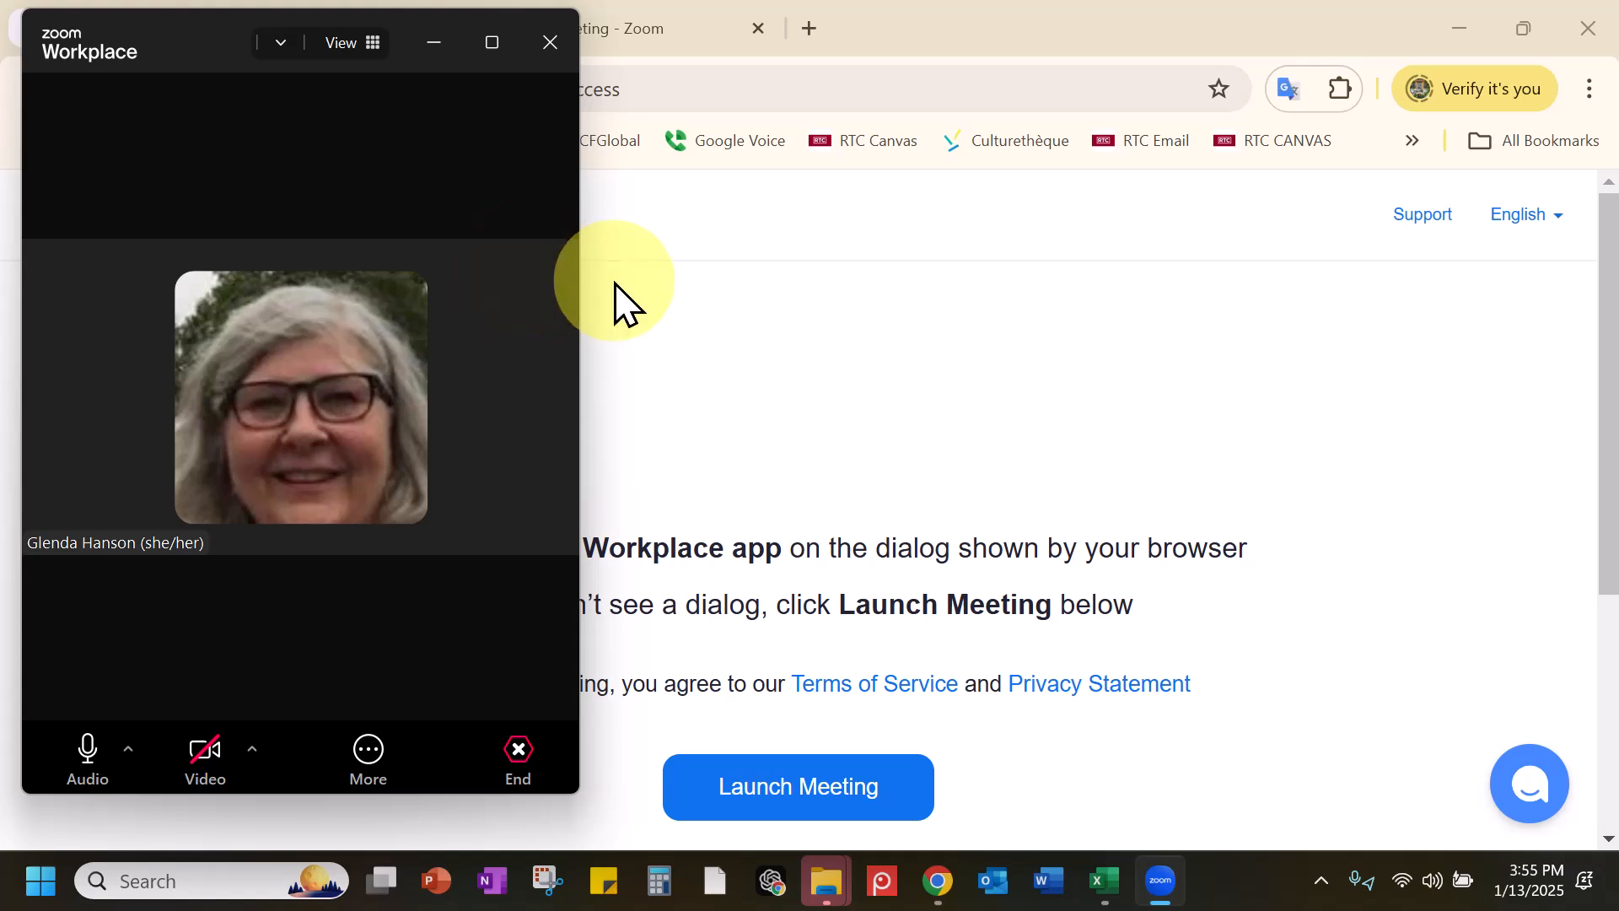
# Maximize the Zoom meeting window to fill the screen
pyautogui.click(615, 43)
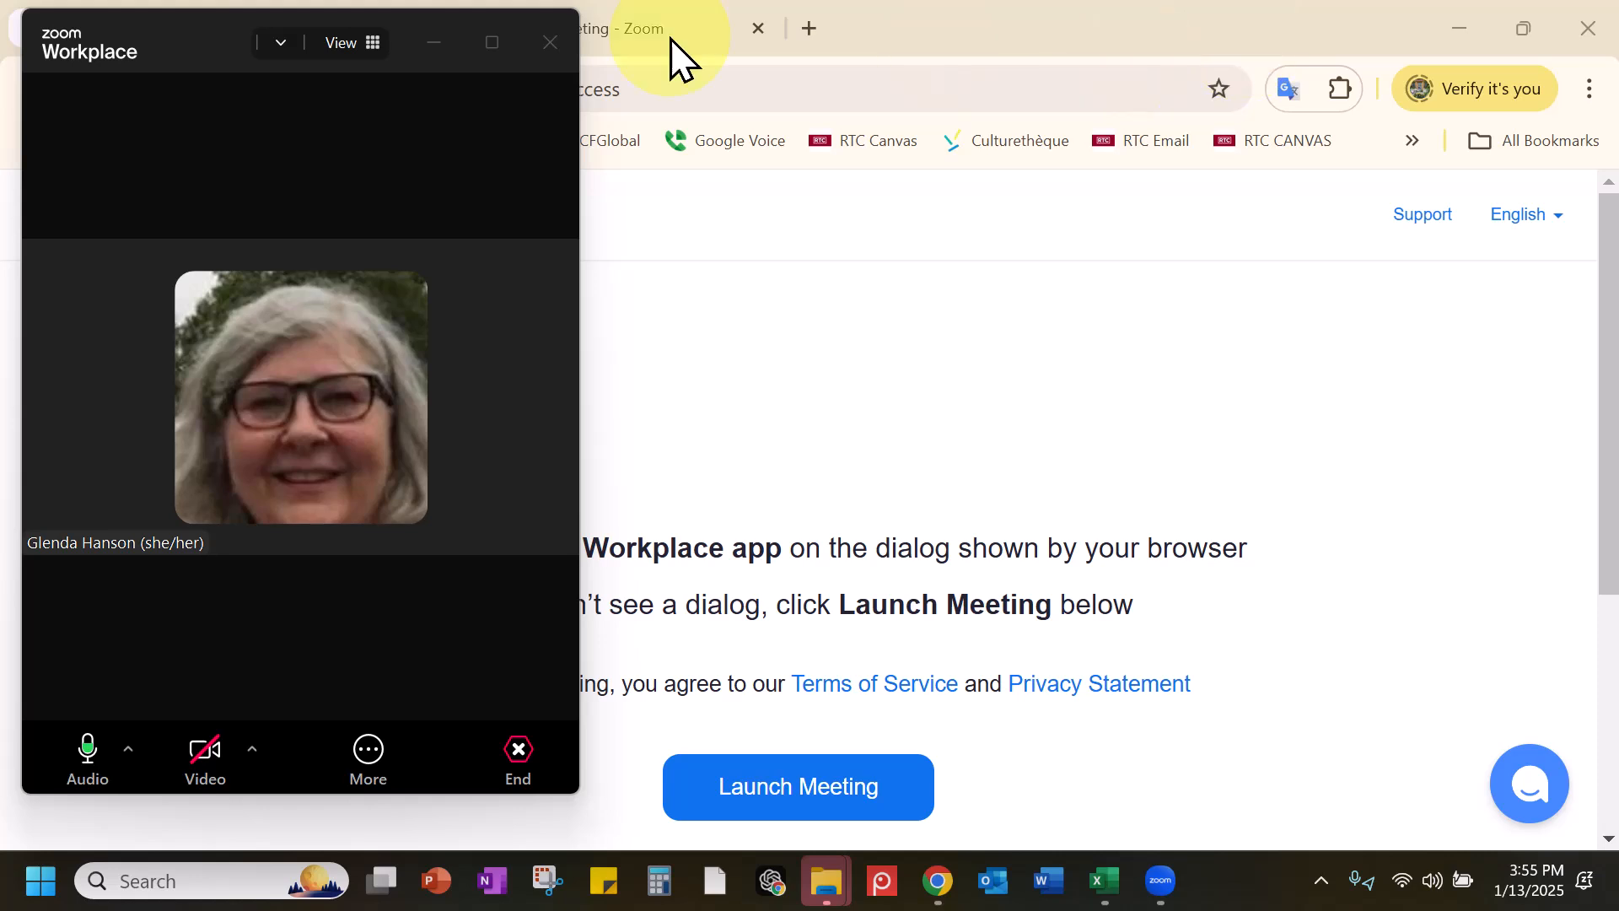
pyautogui.click(543, 47)
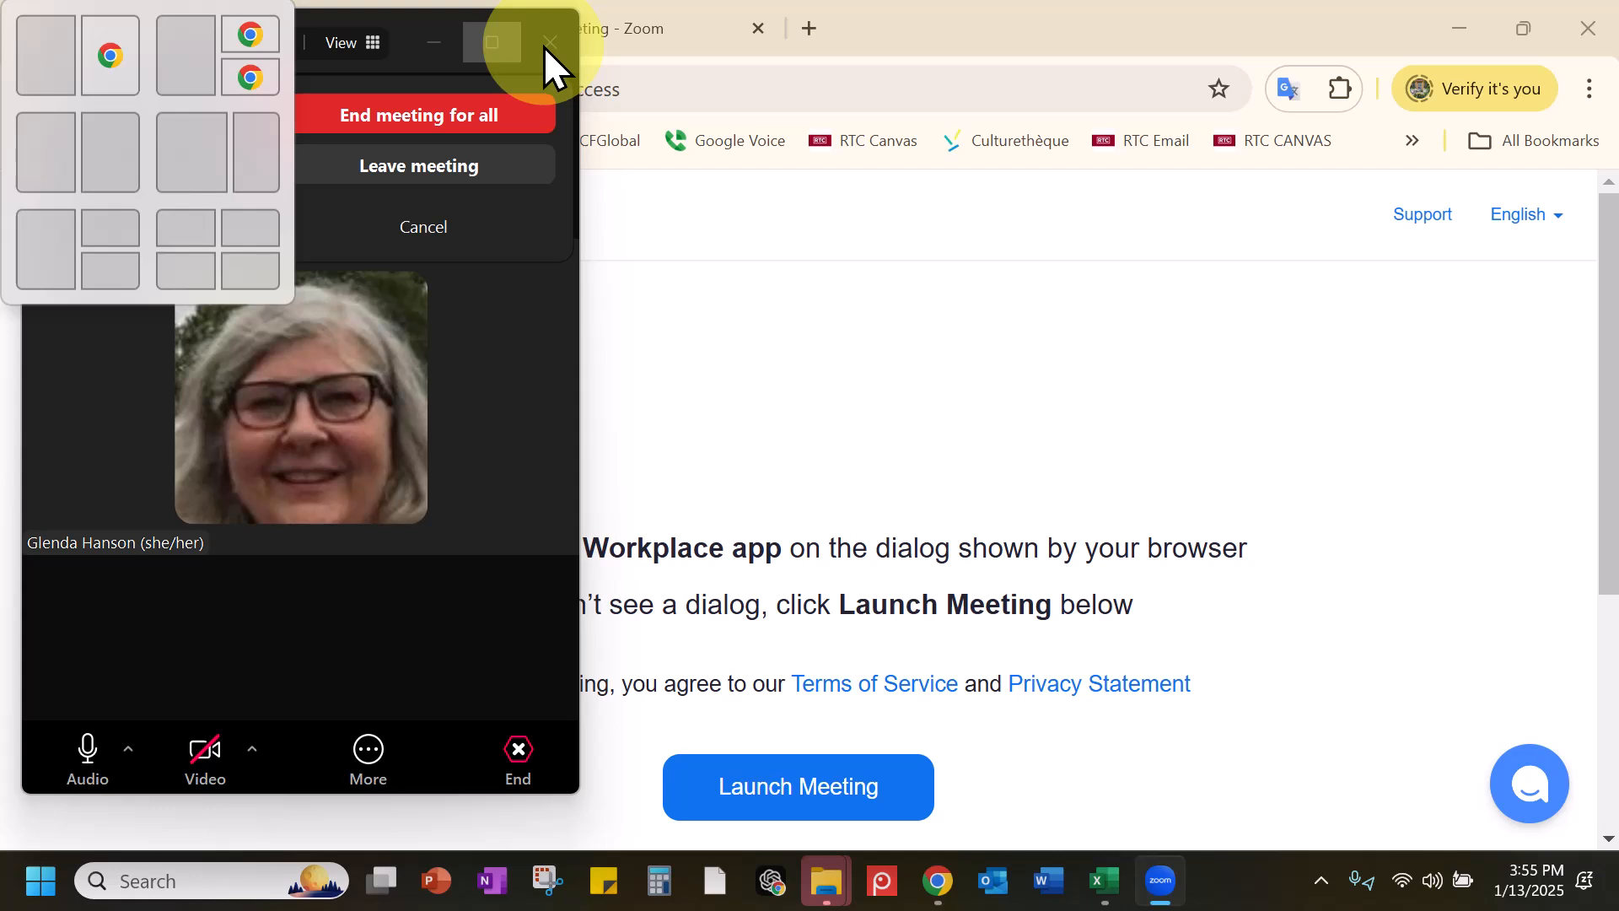
pyautogui.click(486, 41)
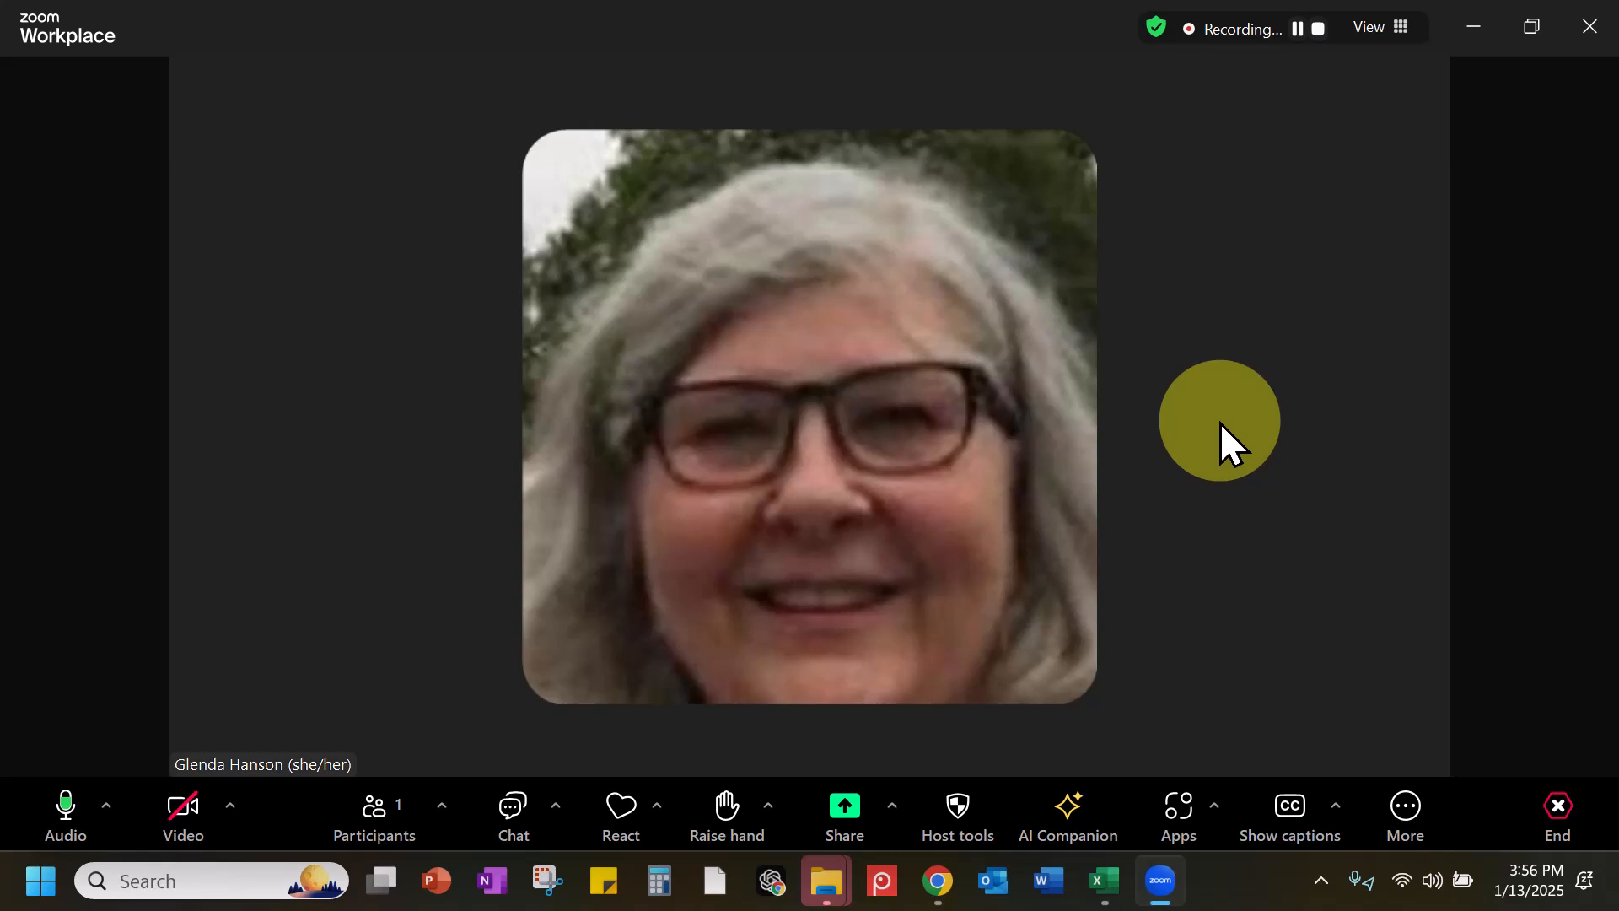
# View the microphone, speaker and audio test options, and dismiss them
pyautogui.click(105, 804)
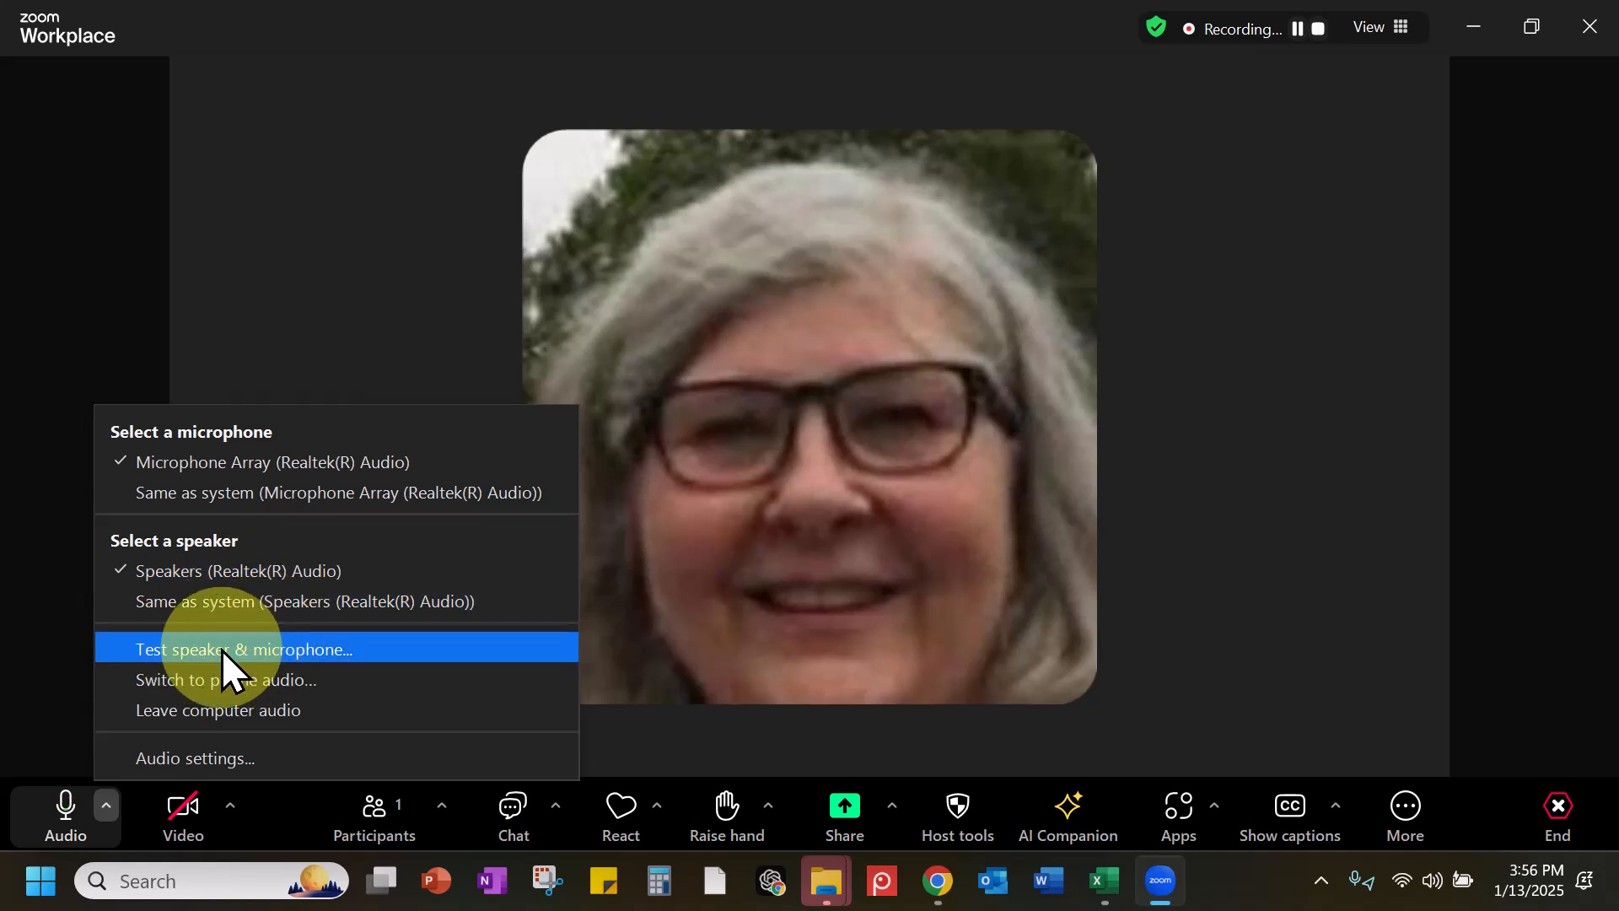
pyautogui.click(57, 713)
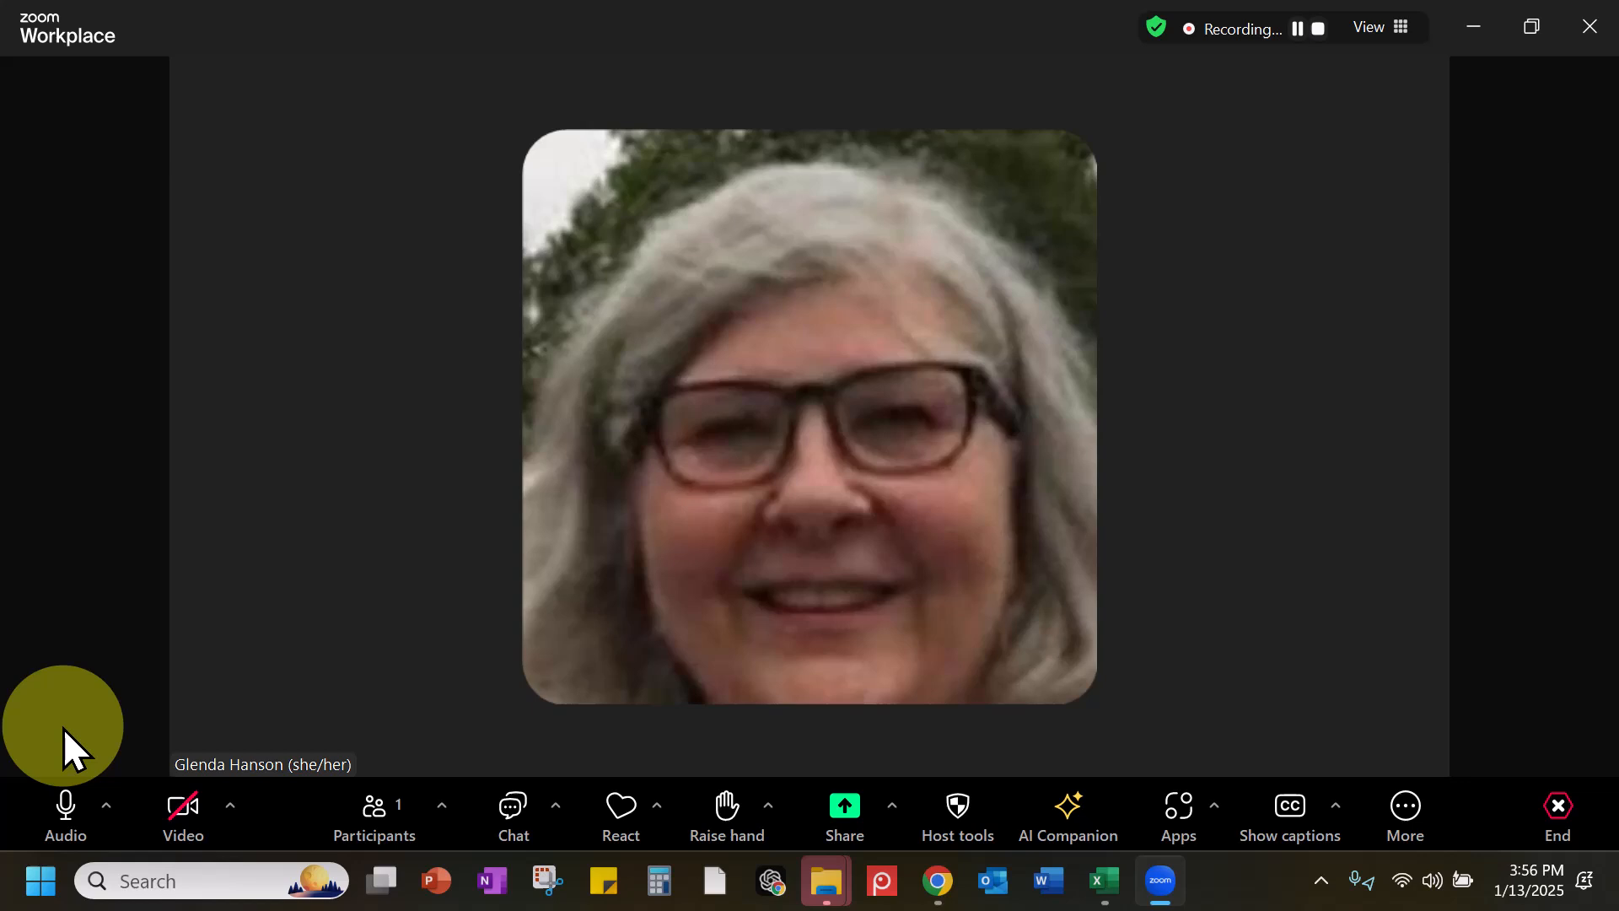
# Mute the microphone, unmute it again, and confirm recording the meeting to this computer
pyautogui.click(61, 809)
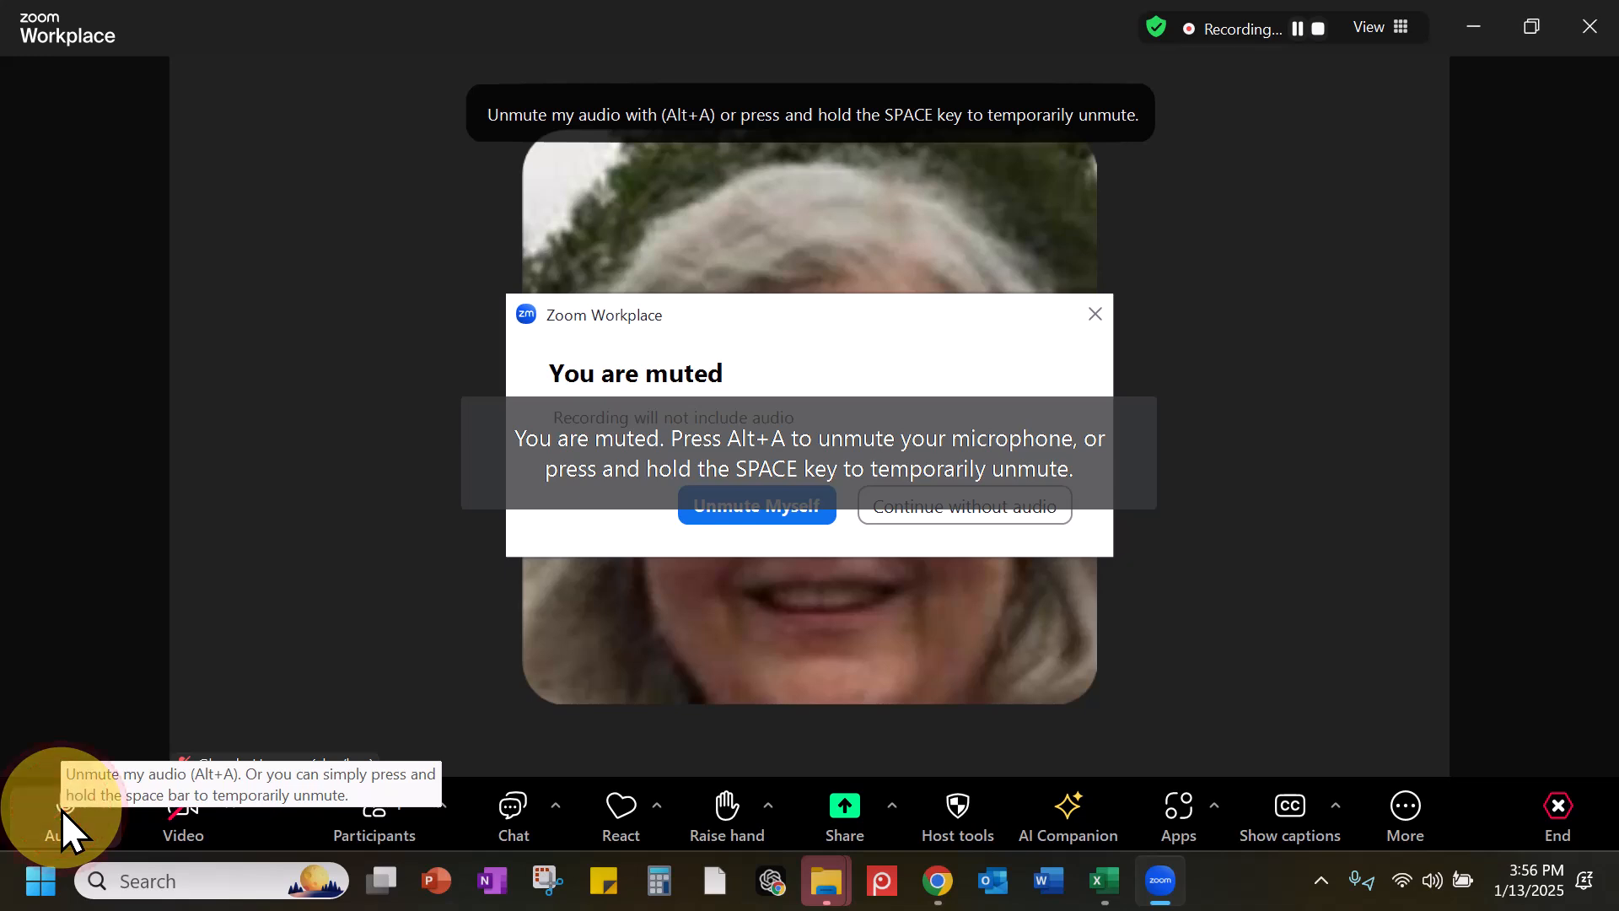
pyautogui.click(60, 809)
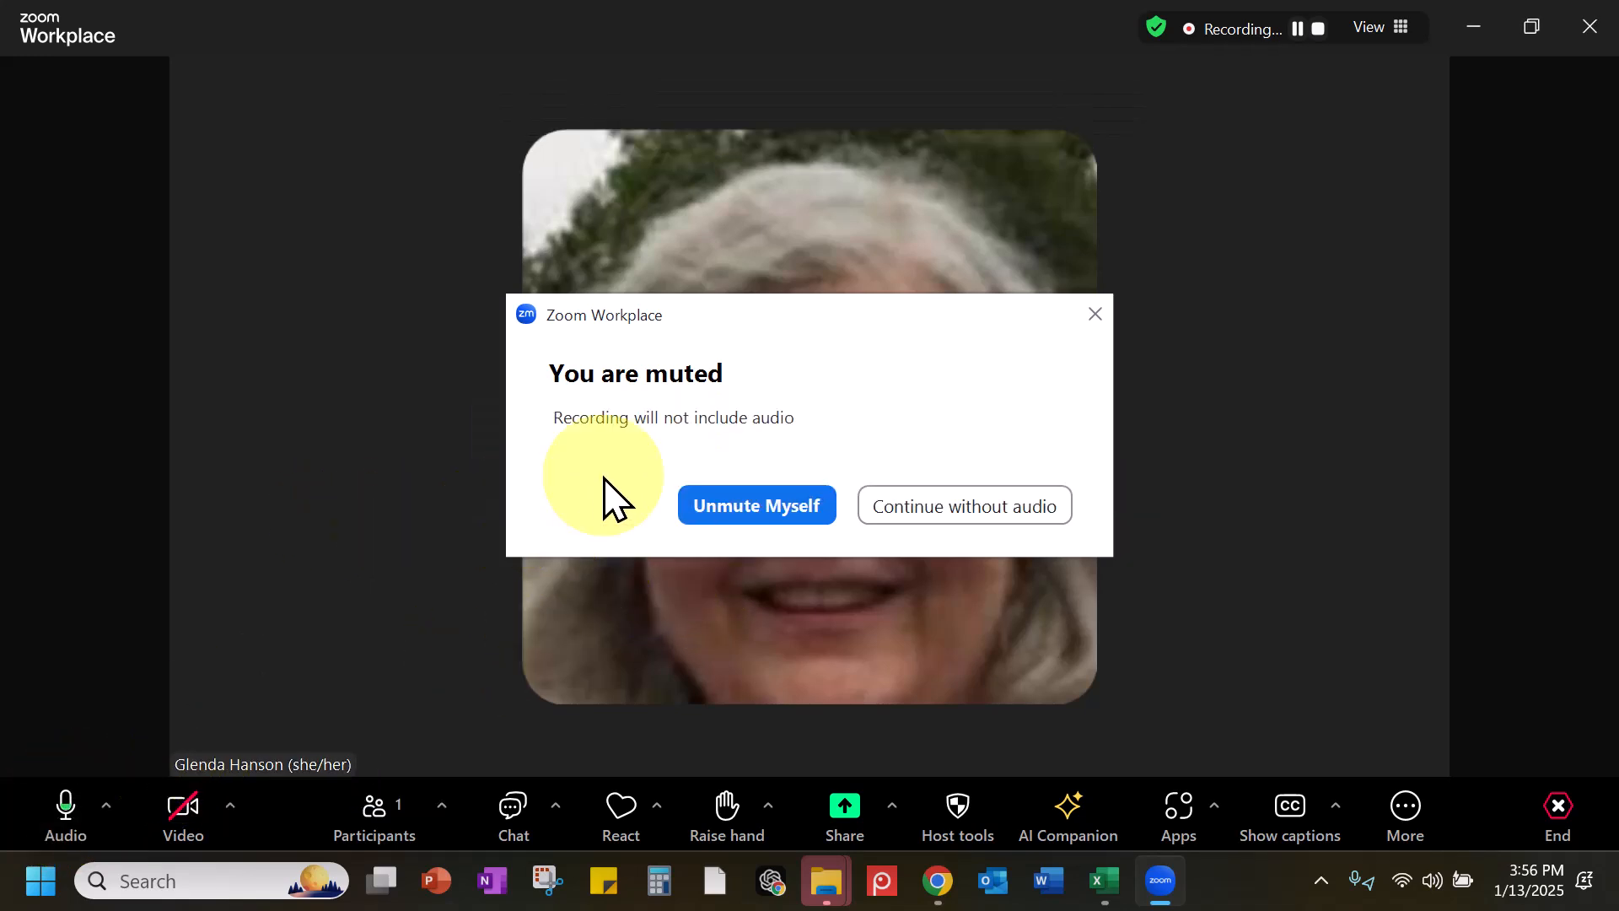
pyautogui.click(733, 510)
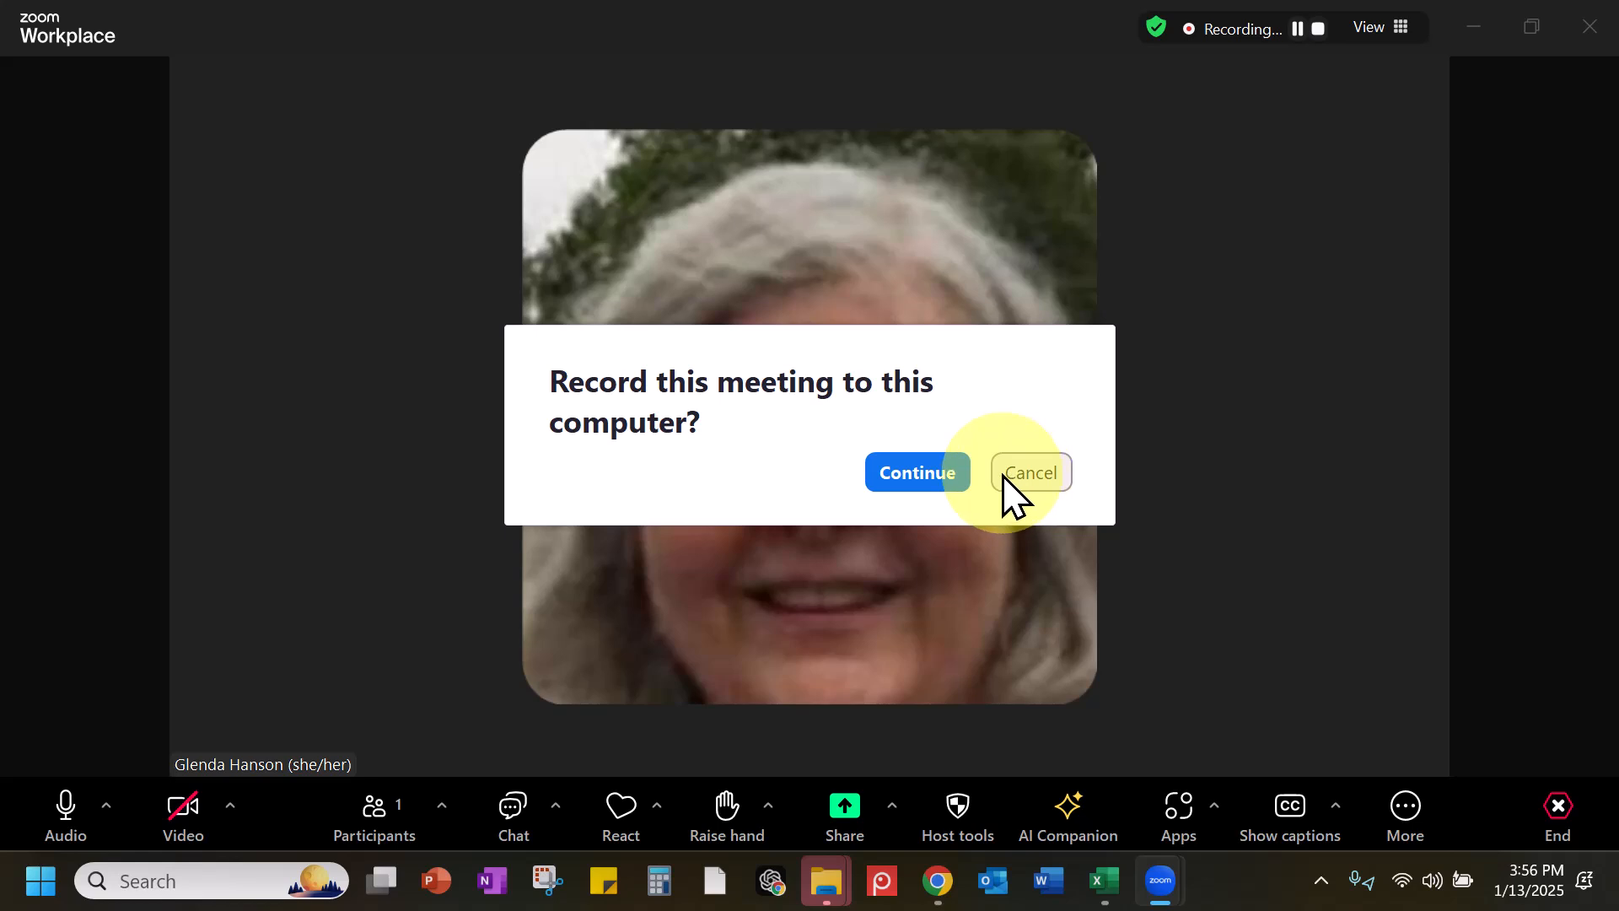
pyautogui.click(915, 481)
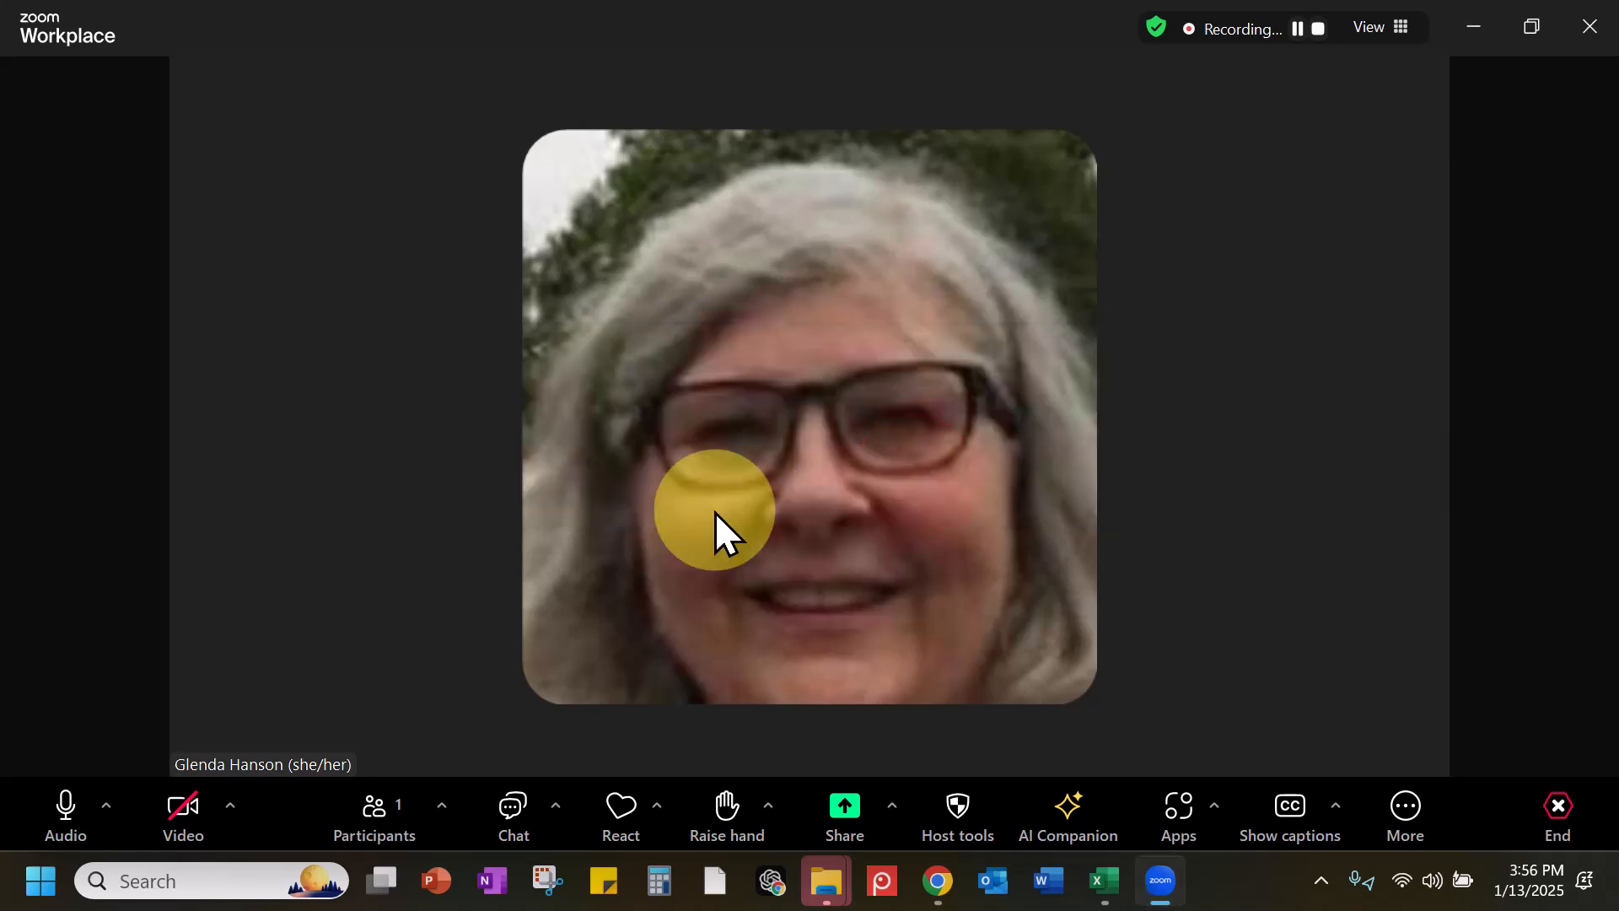
# Mute and unmute the microphone, and start and stop the camera video
pyautogui.click(64, 808)
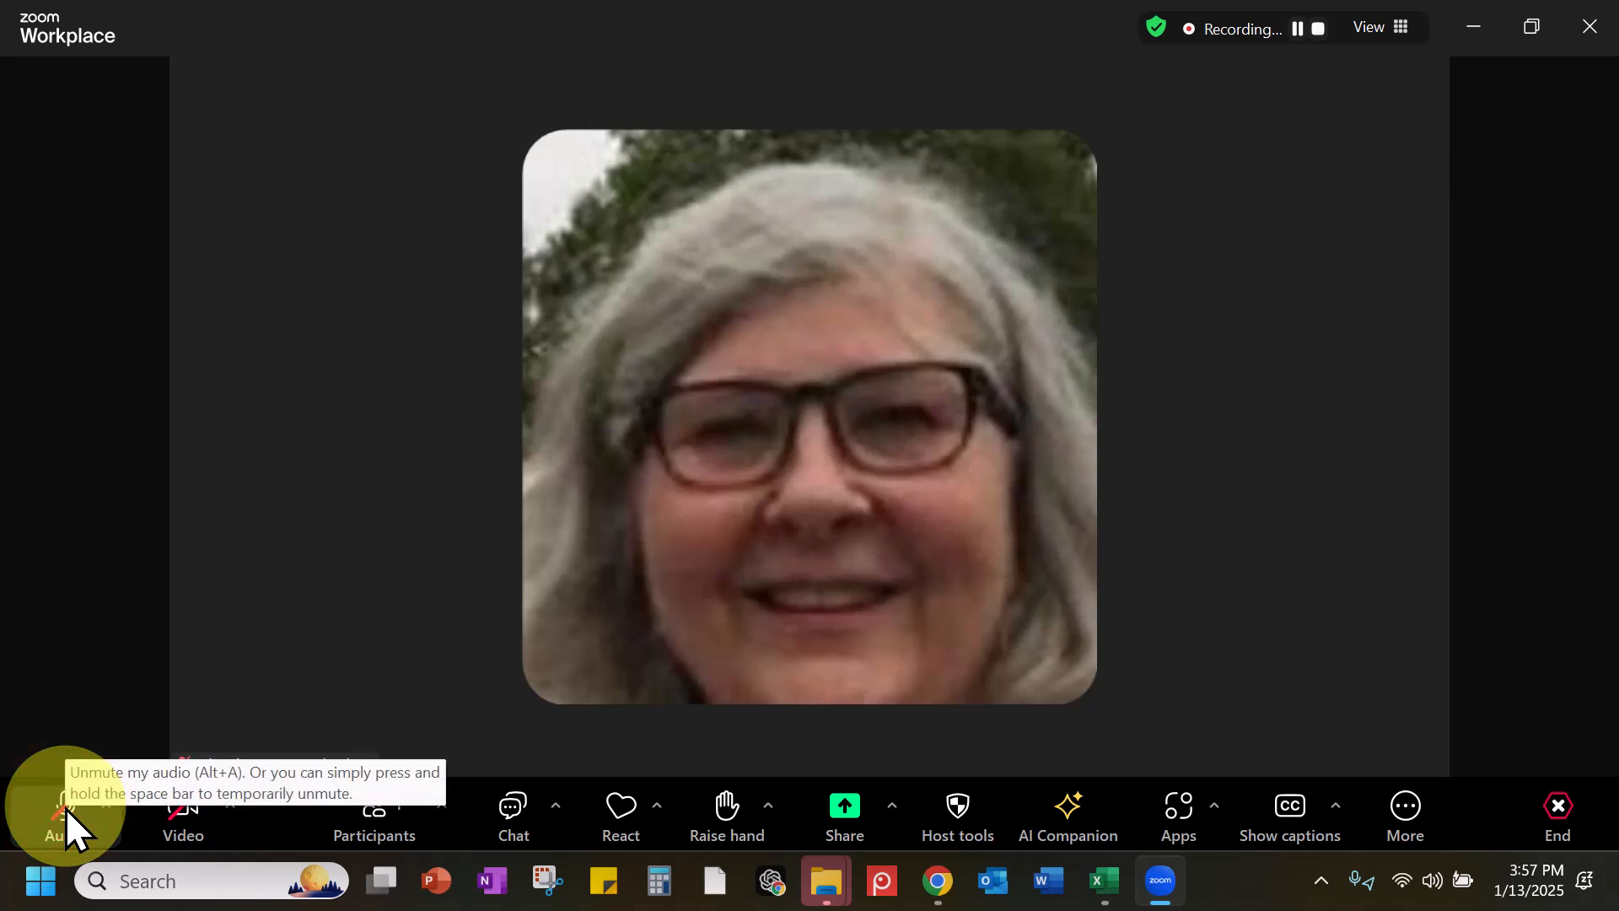
pyautogui.click(64, 808)
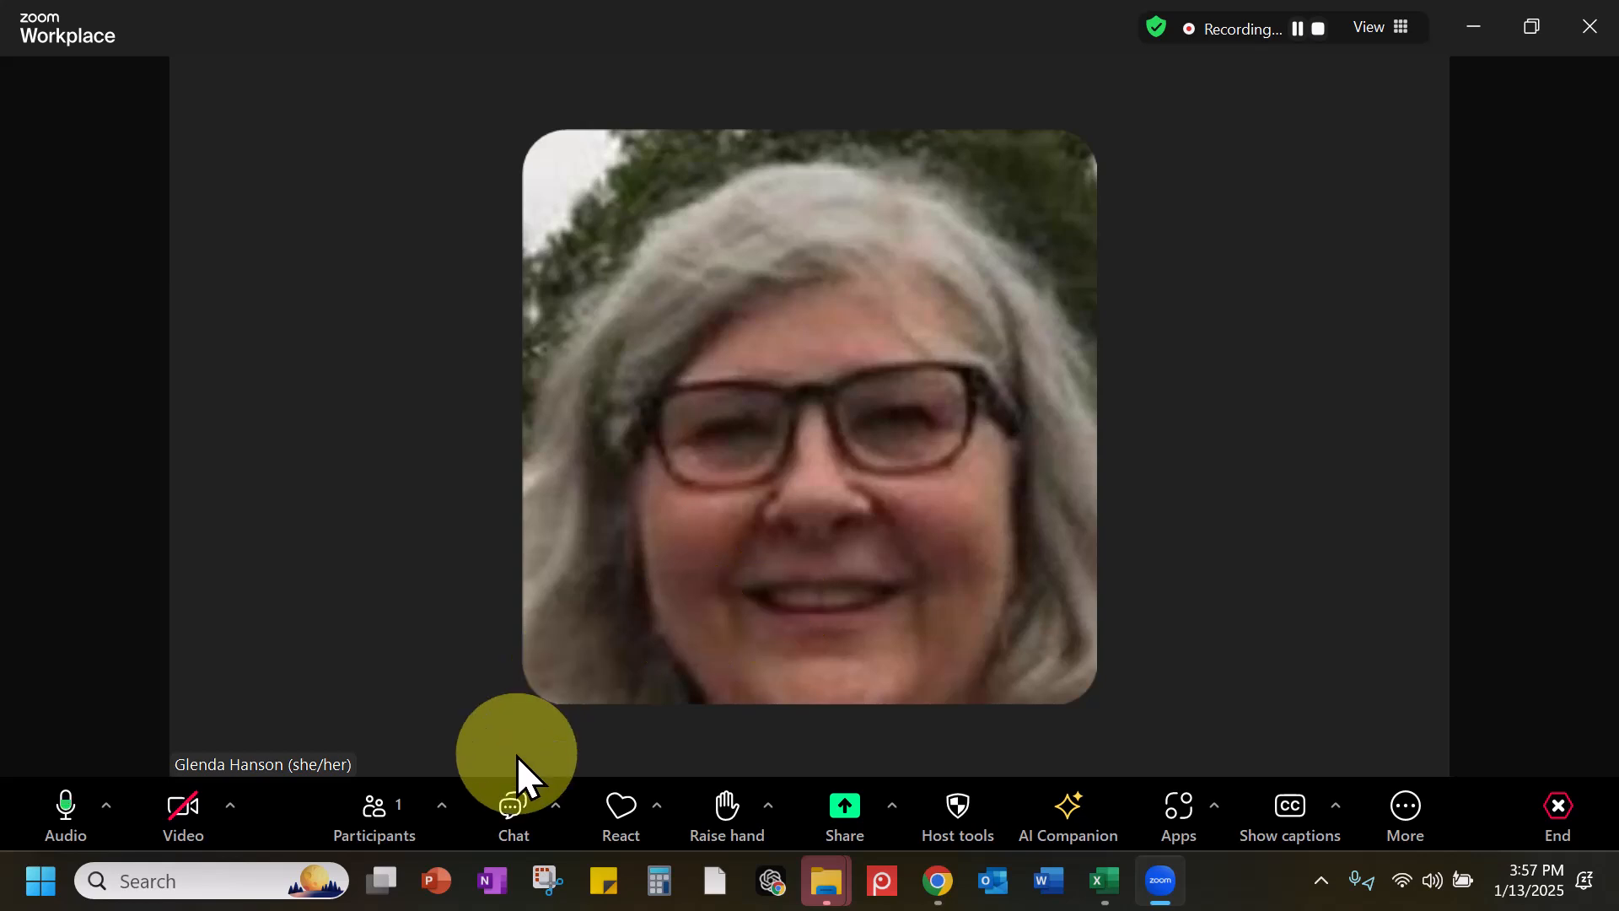
pyautogui.click(173, 809)
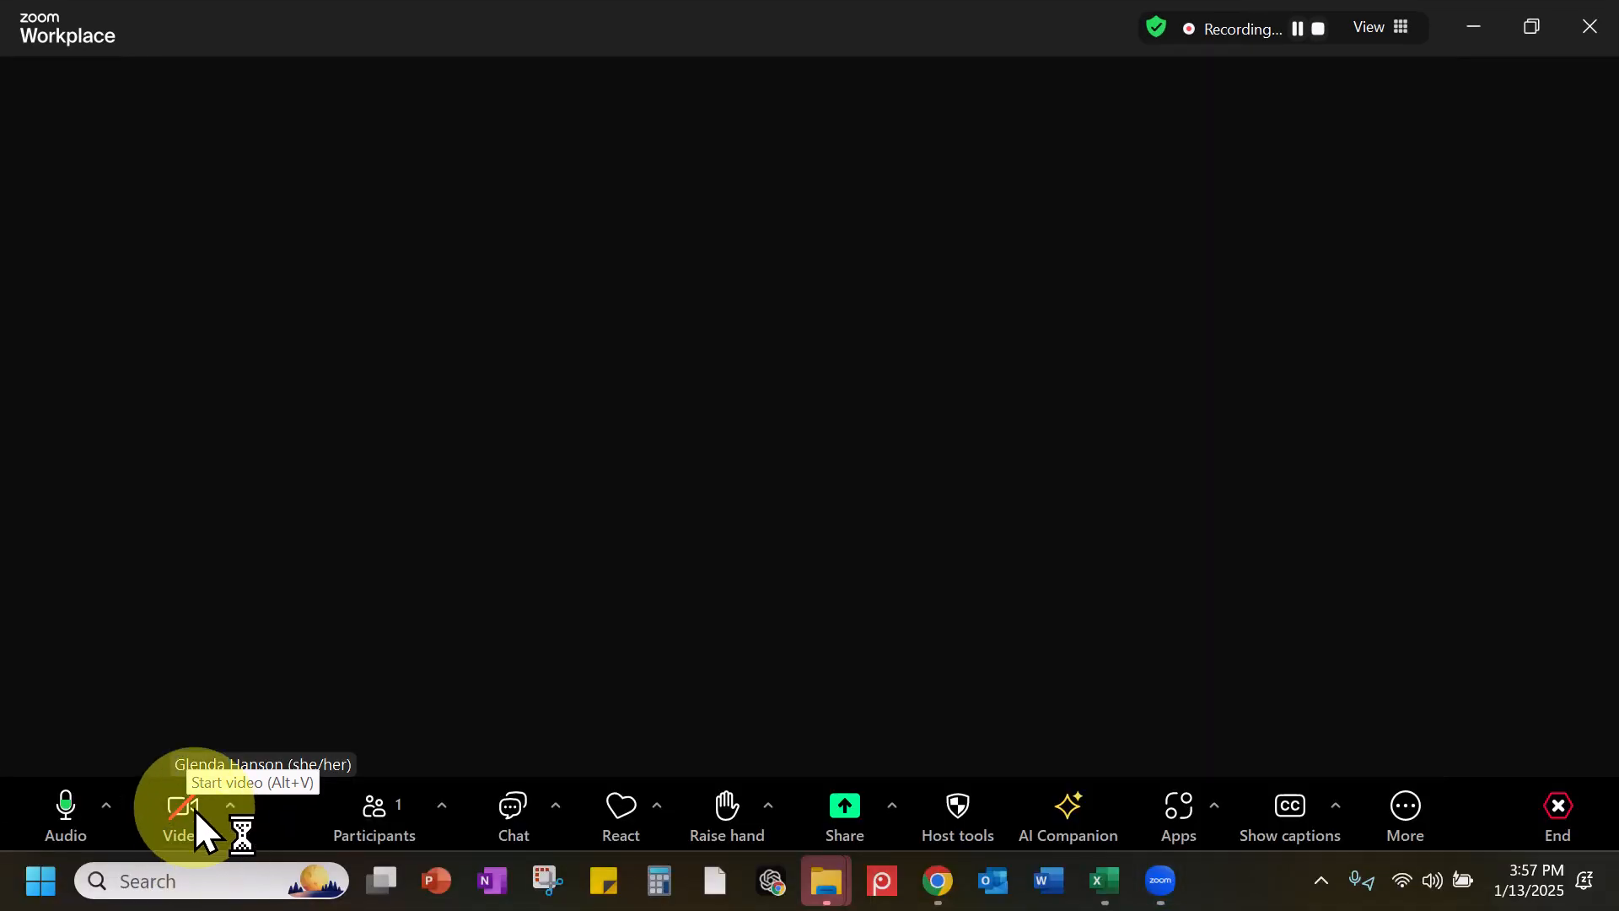
pyautogui.click(189, 812)
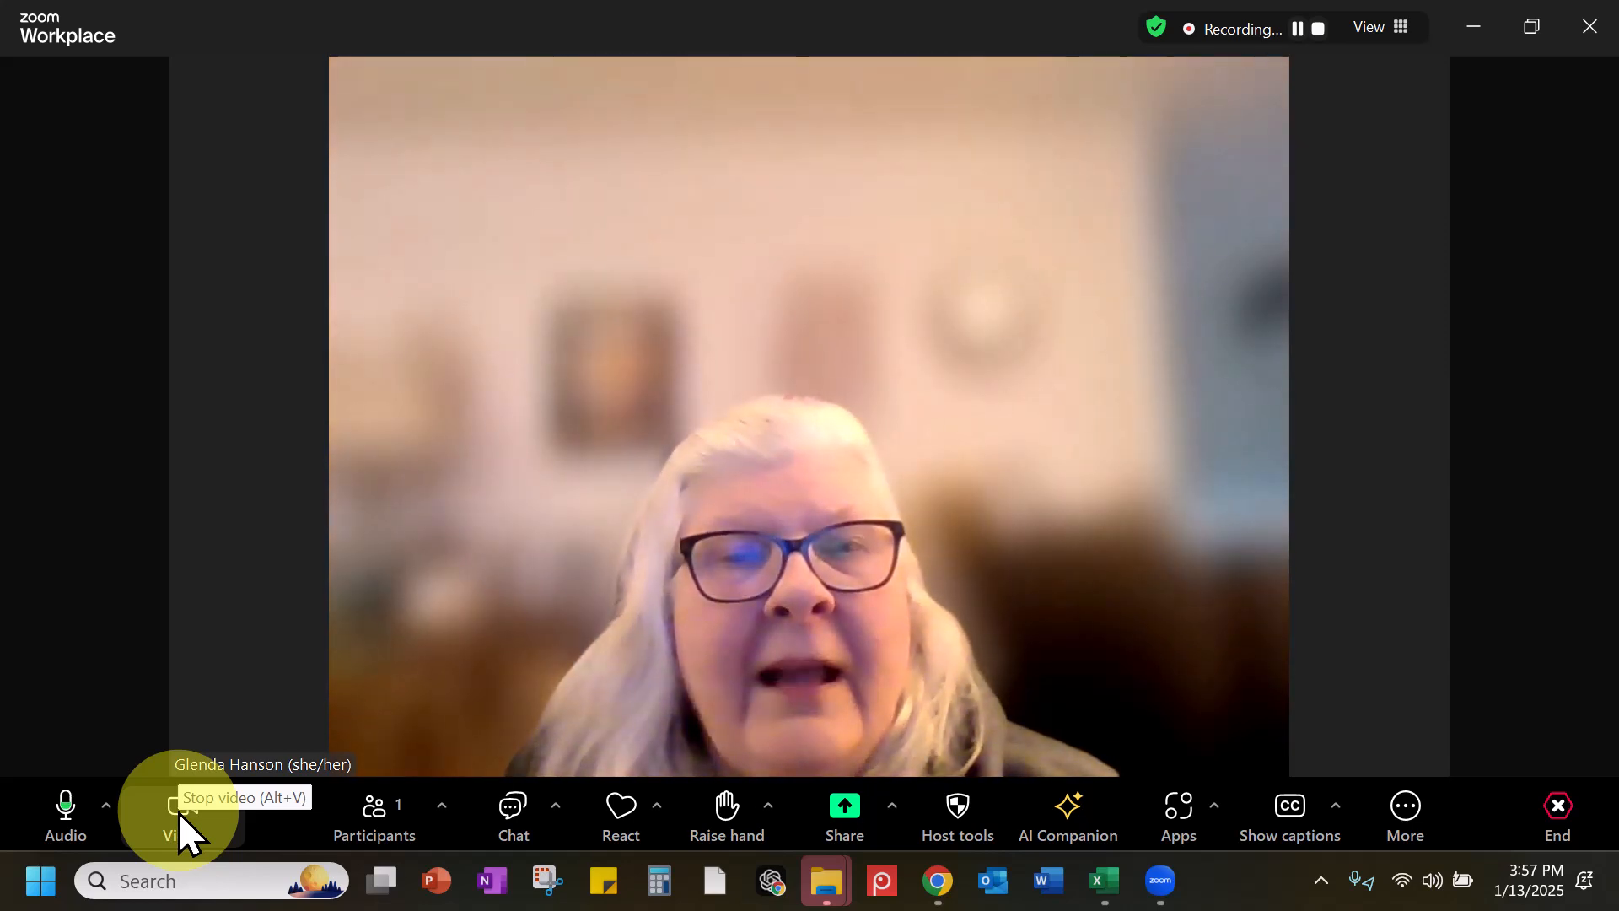
pyautogui.click(178, 811)
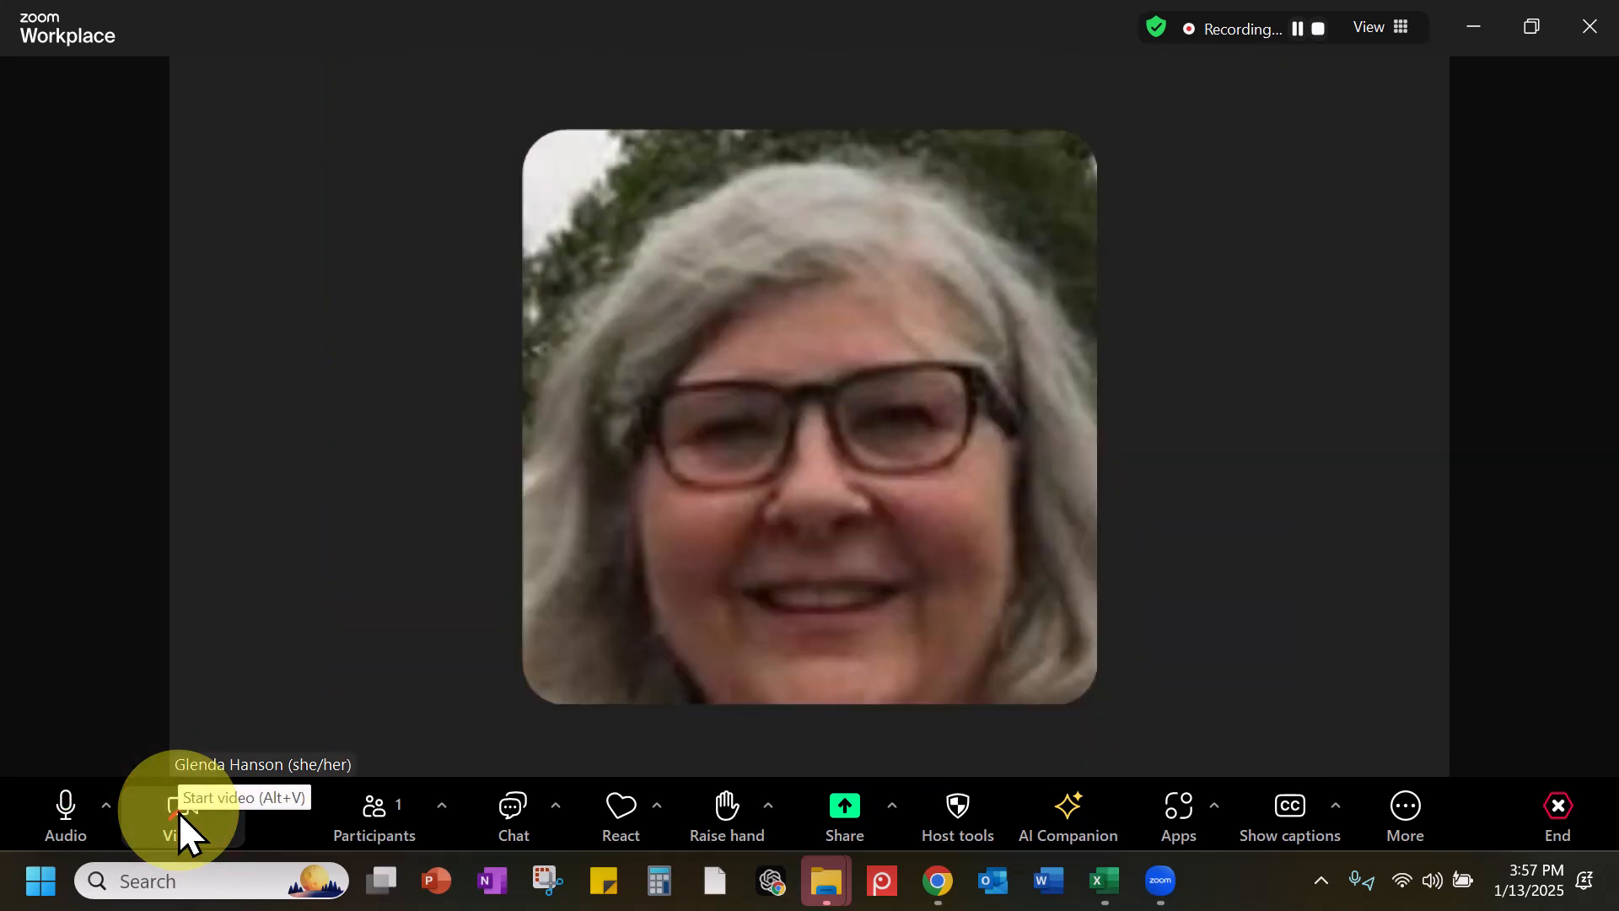
# View the meeting's participants list and the mute control beside the host, and close the list
pyautogui.click(366, 812)
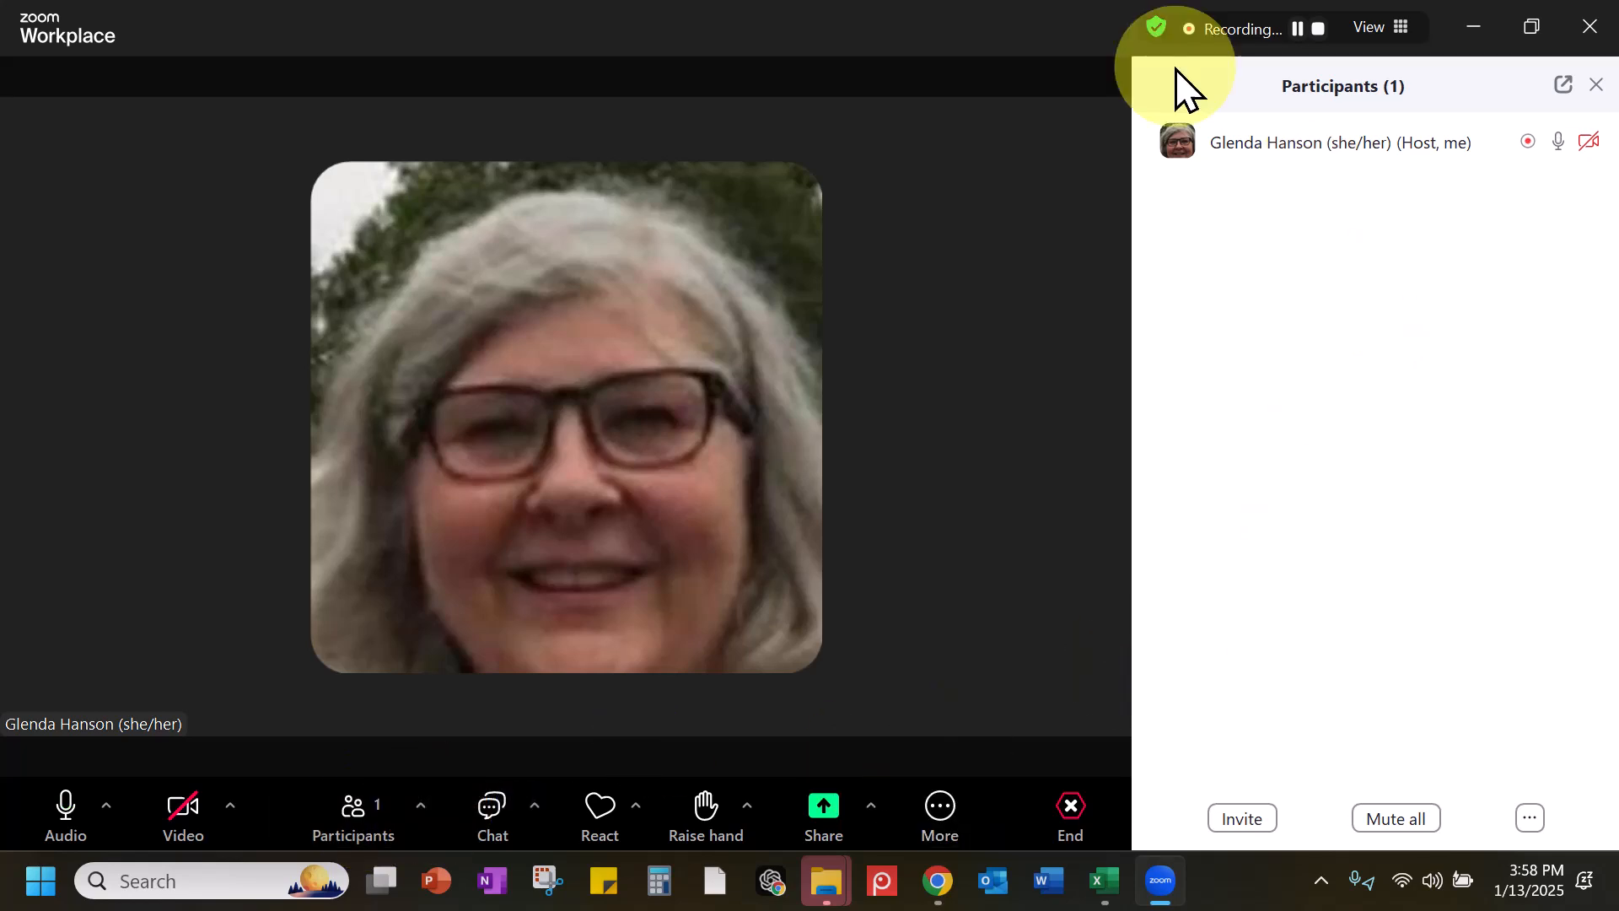
pyautogui.click(929, 52)
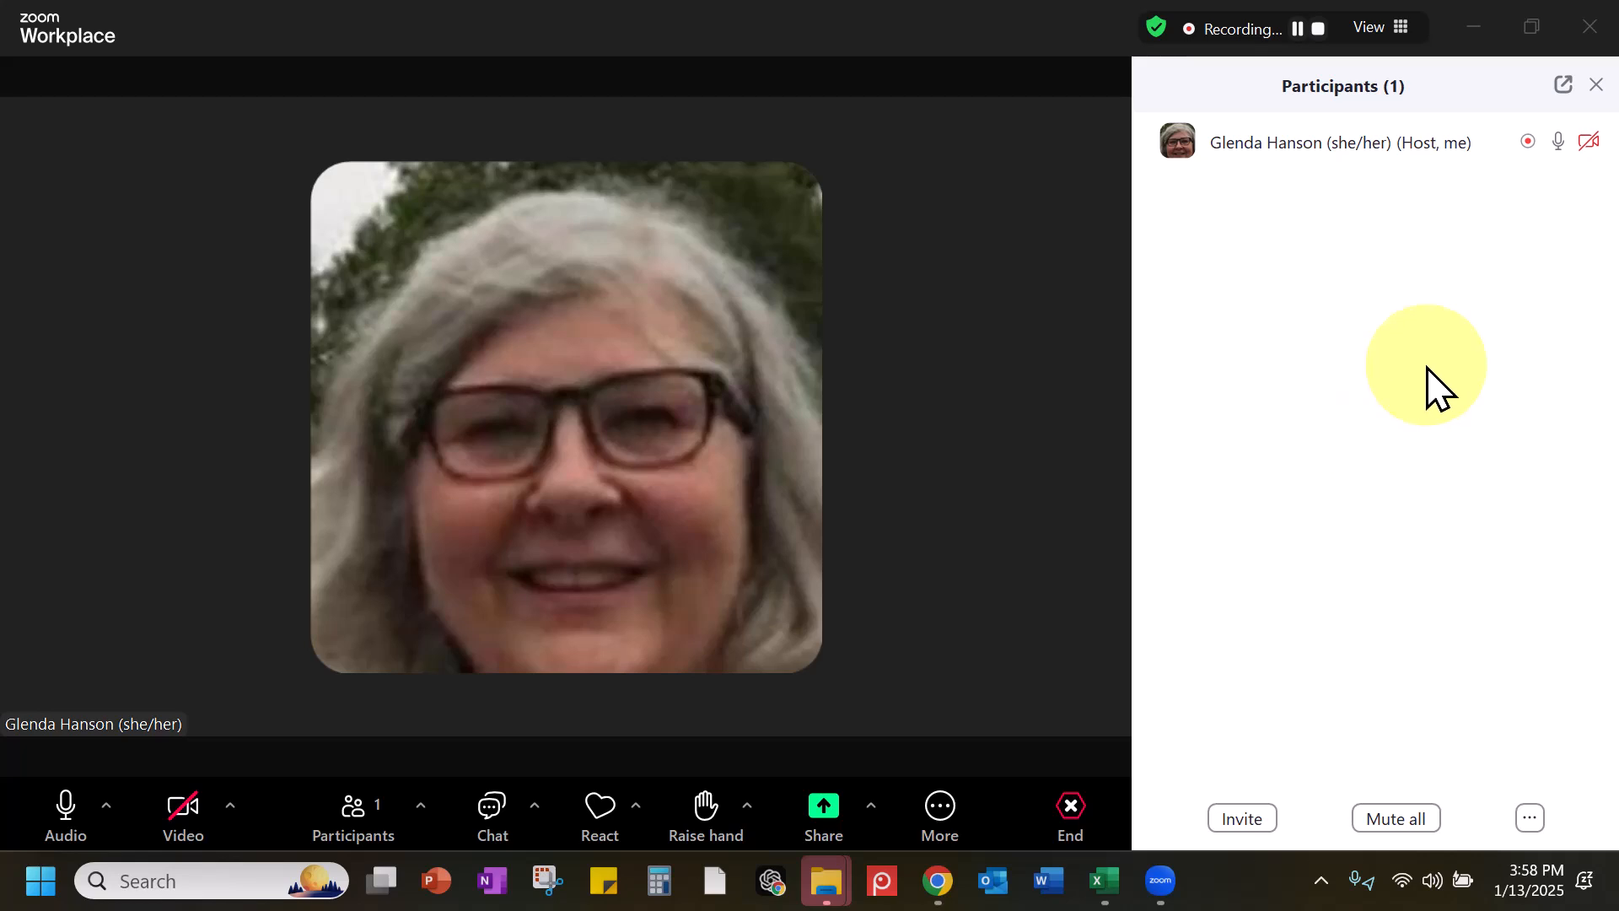
pyautogui.moveTo(1564, 160)
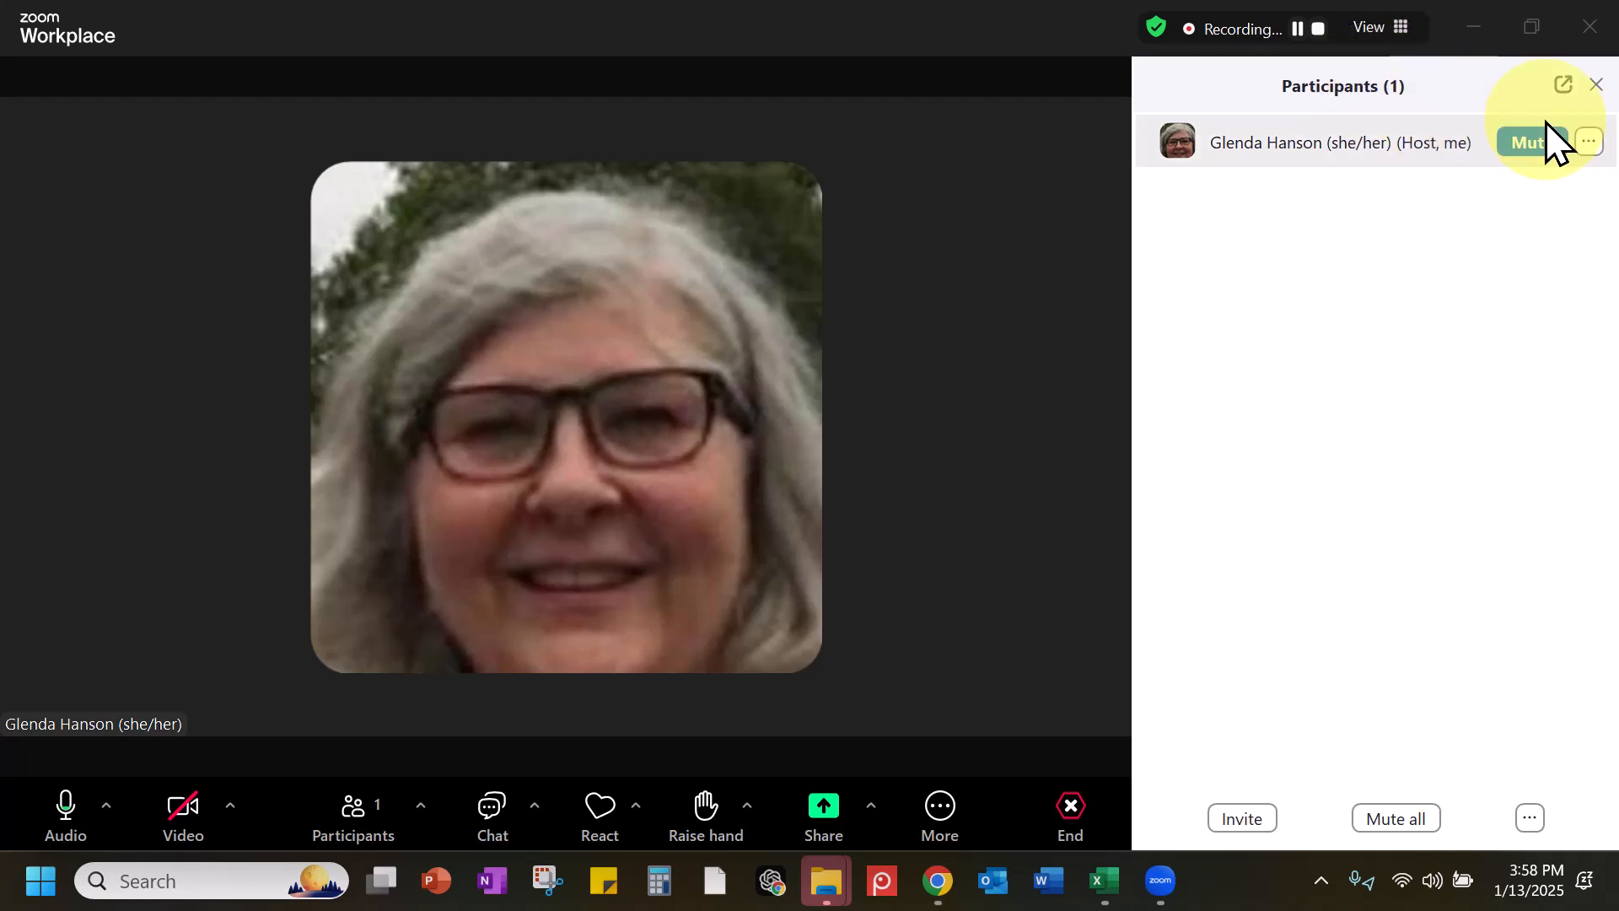
pyautogui.click(1597, 89)
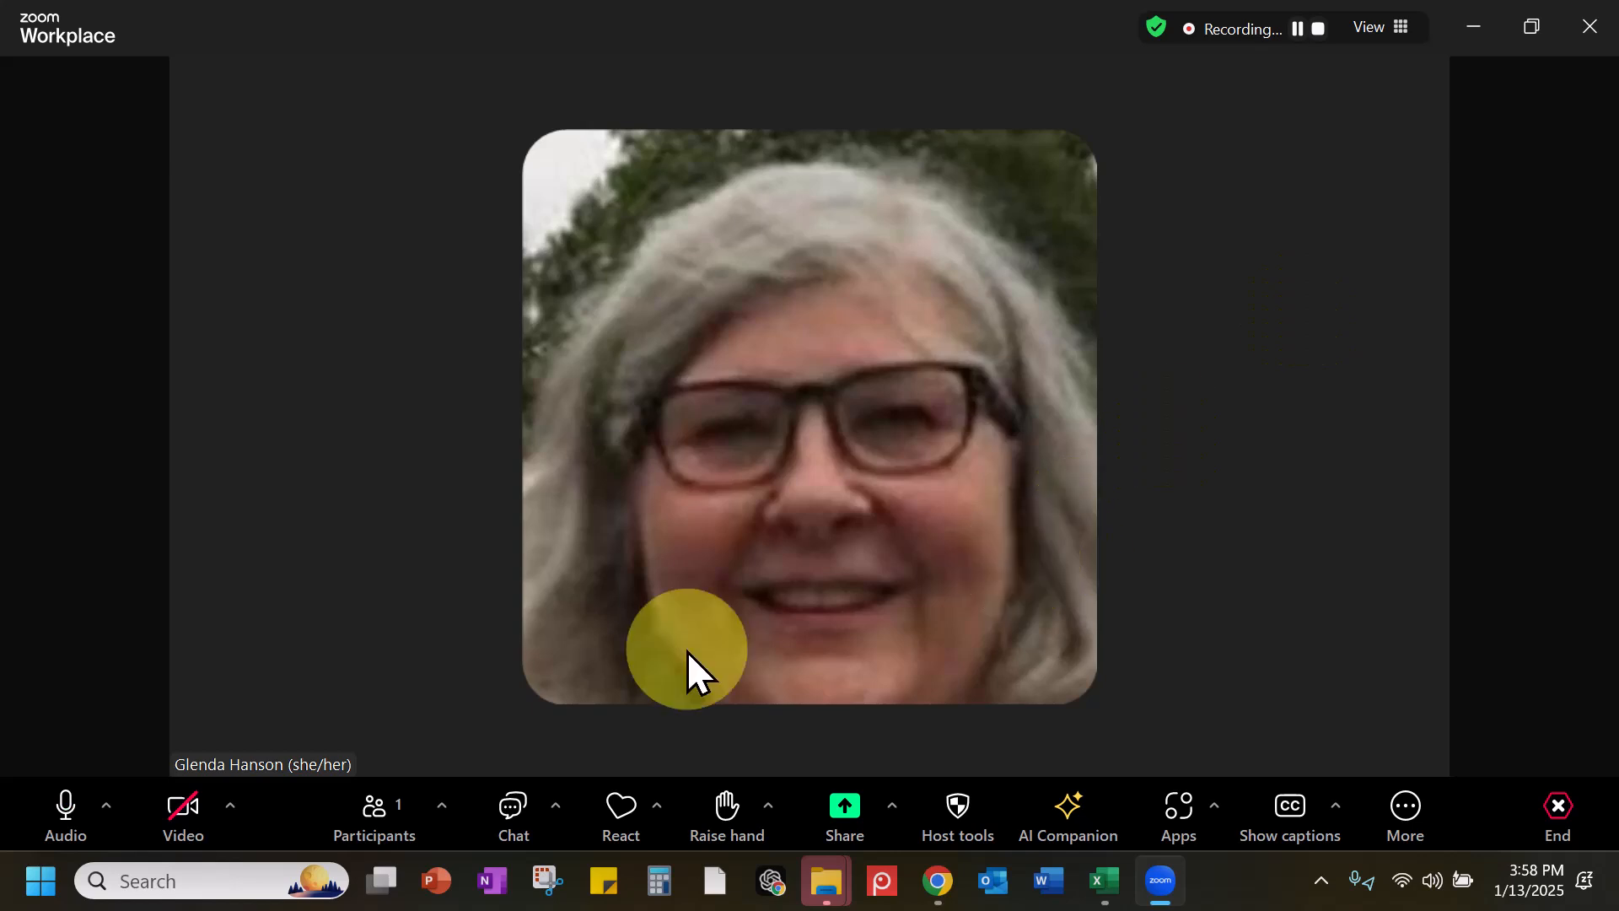
# Send everyone in the meeting a chat message reading "Hi Ms" followed by the host's first name
pyautogui.click(506, 811)
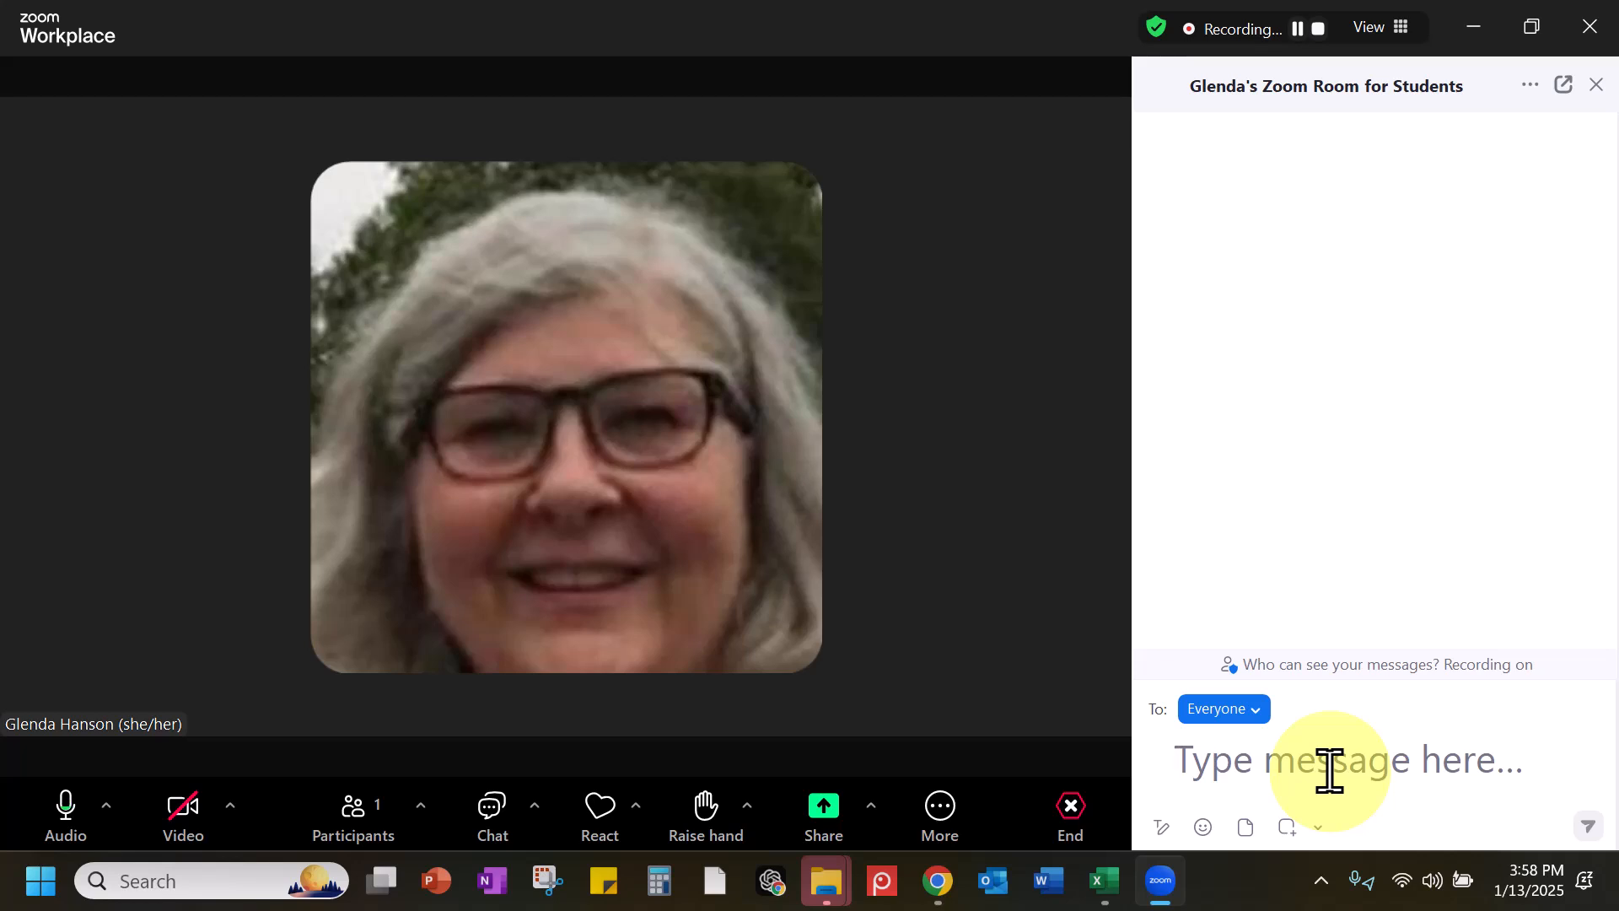
pyautogui.write('Hi')
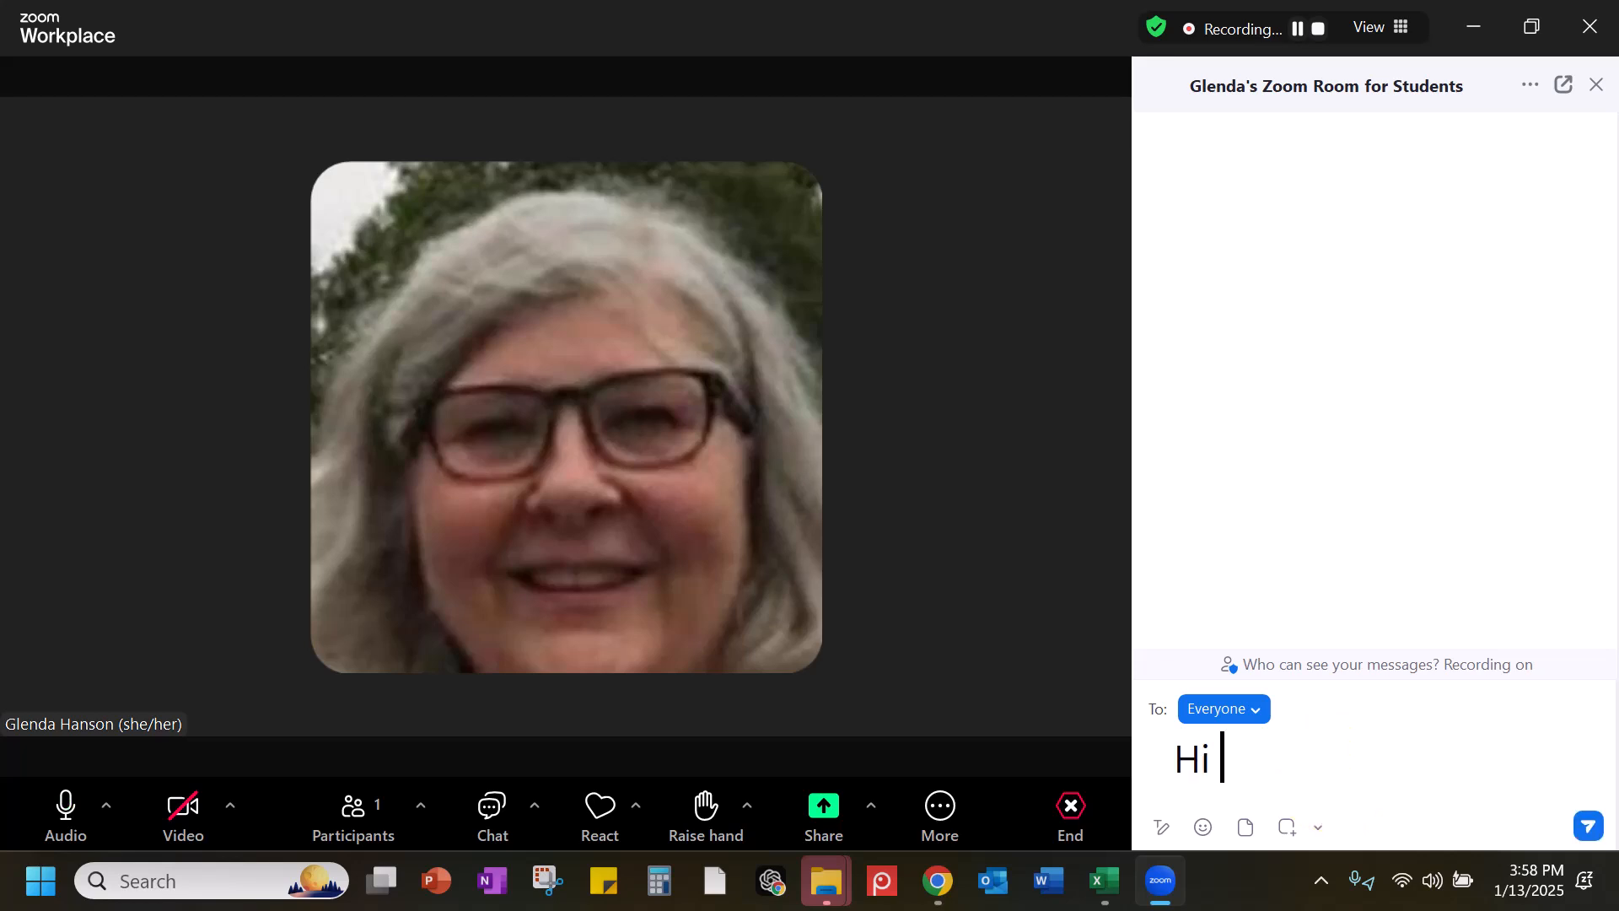
pyautogui.click(1330, 770)
pyautogui.write('Ms Glenda')
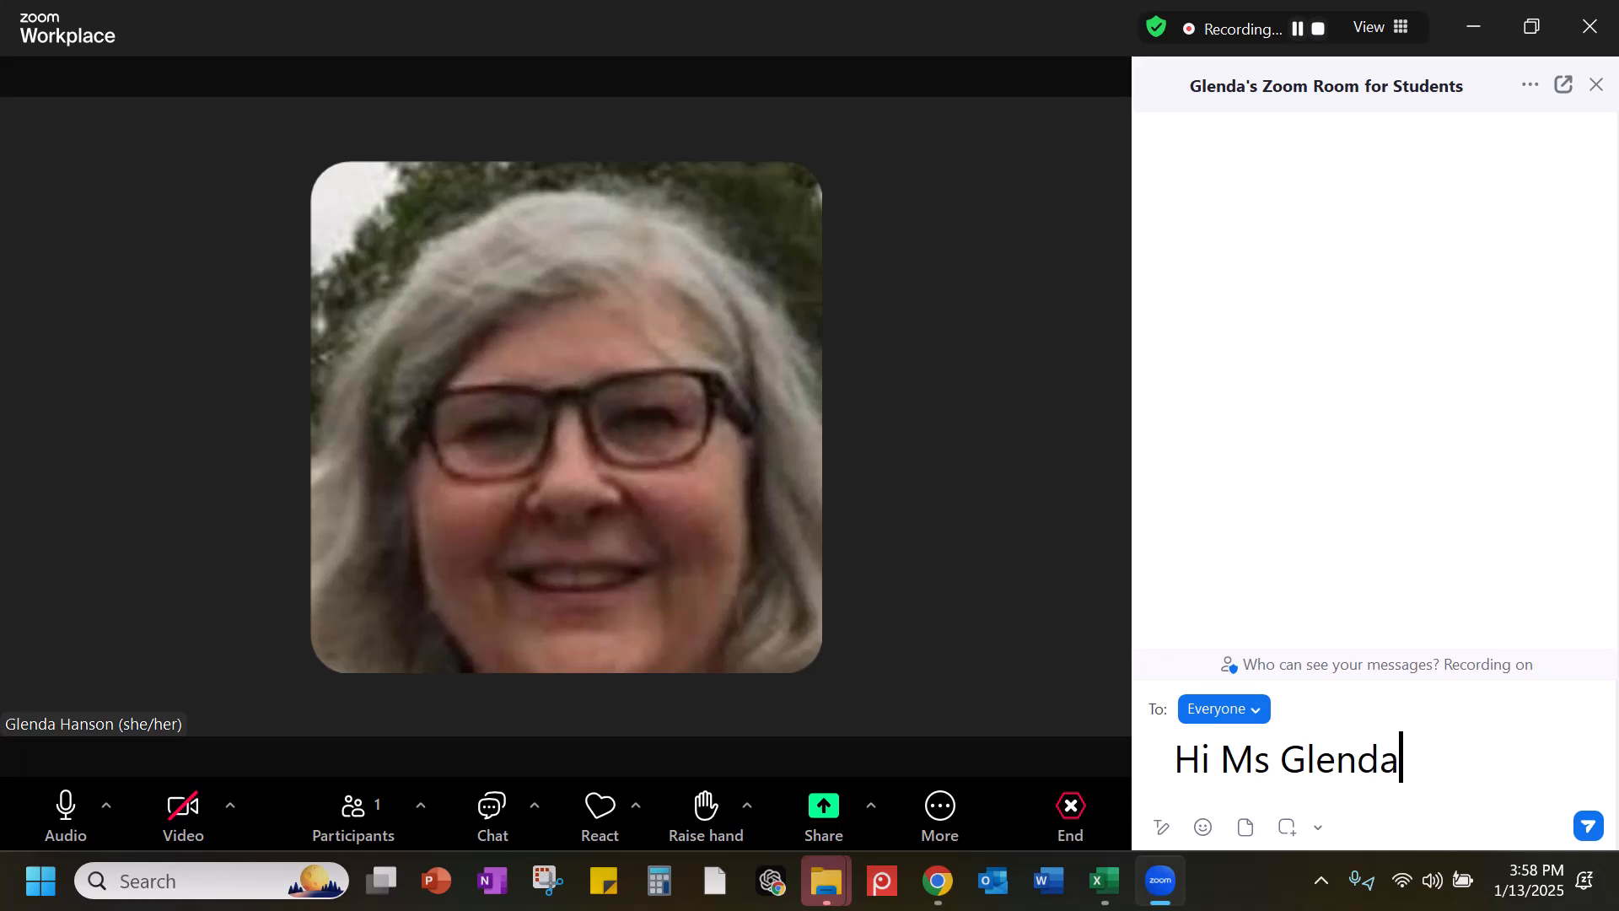
pyautogui.click(1587, 830)
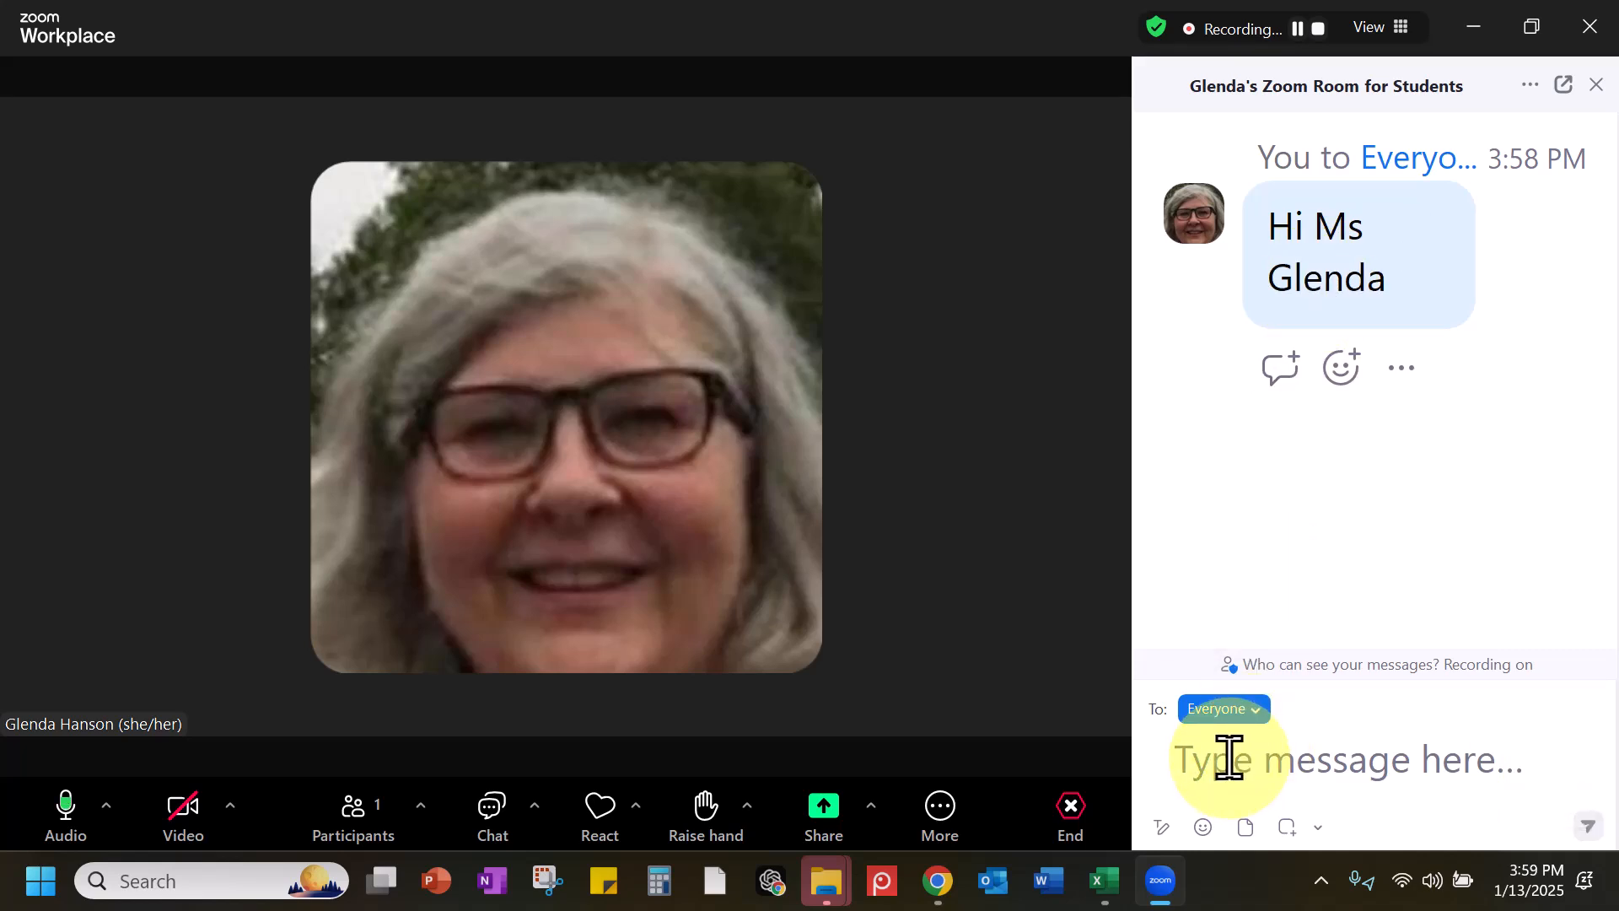
# Check the available chat recipients and the reaction options, and close the meeting chat
pyautogui.click(1252, 712)
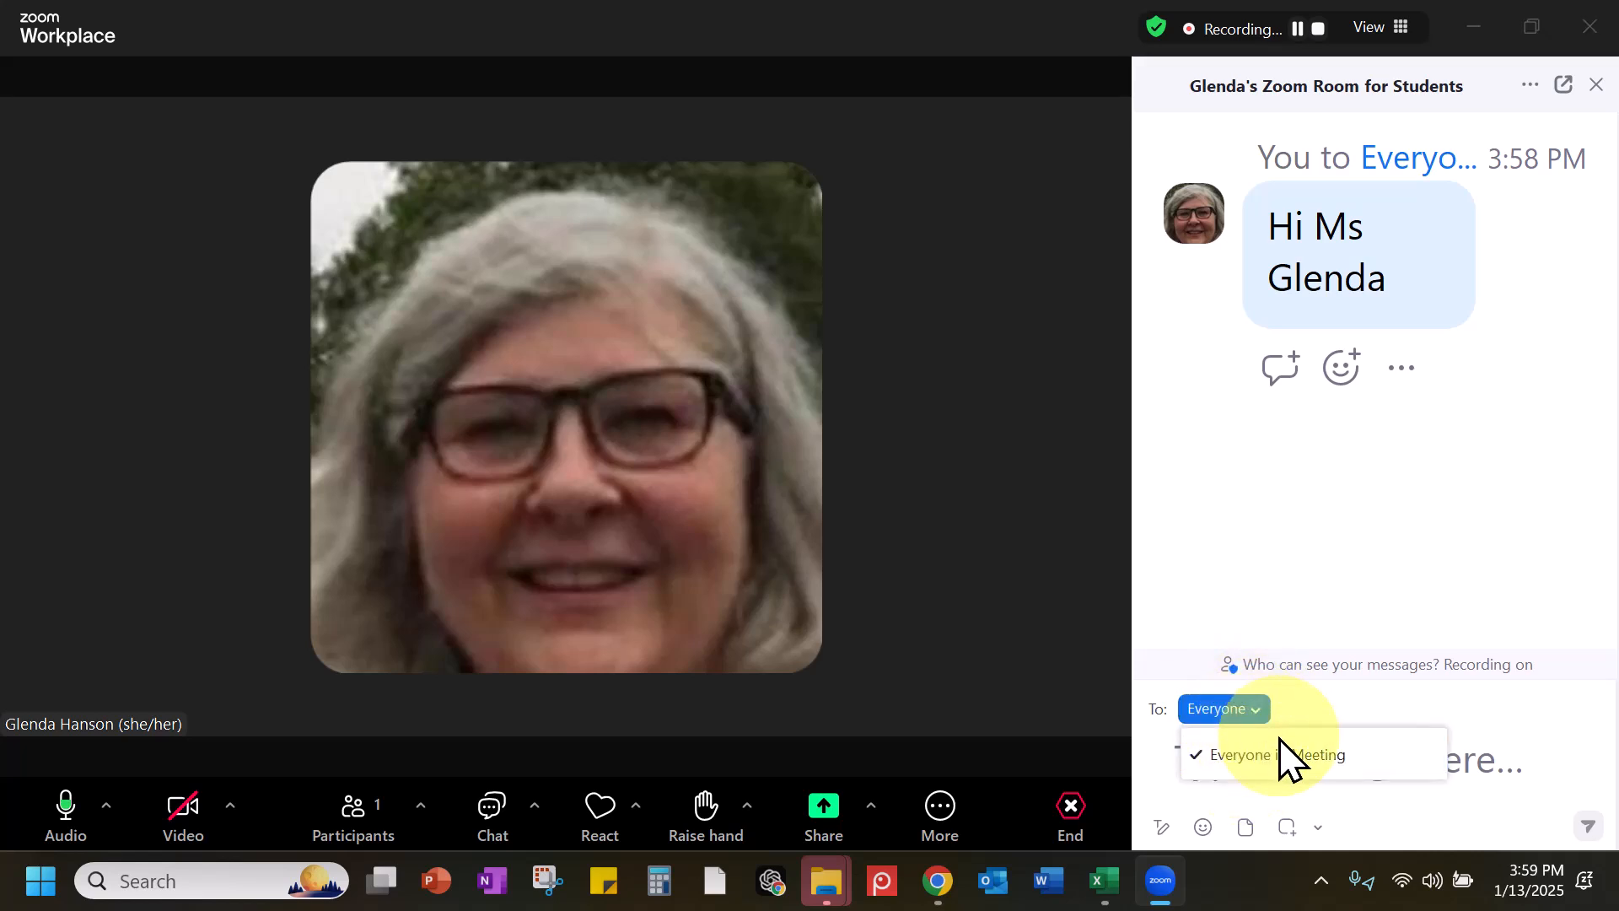
pyautogui.click(1254, 715)
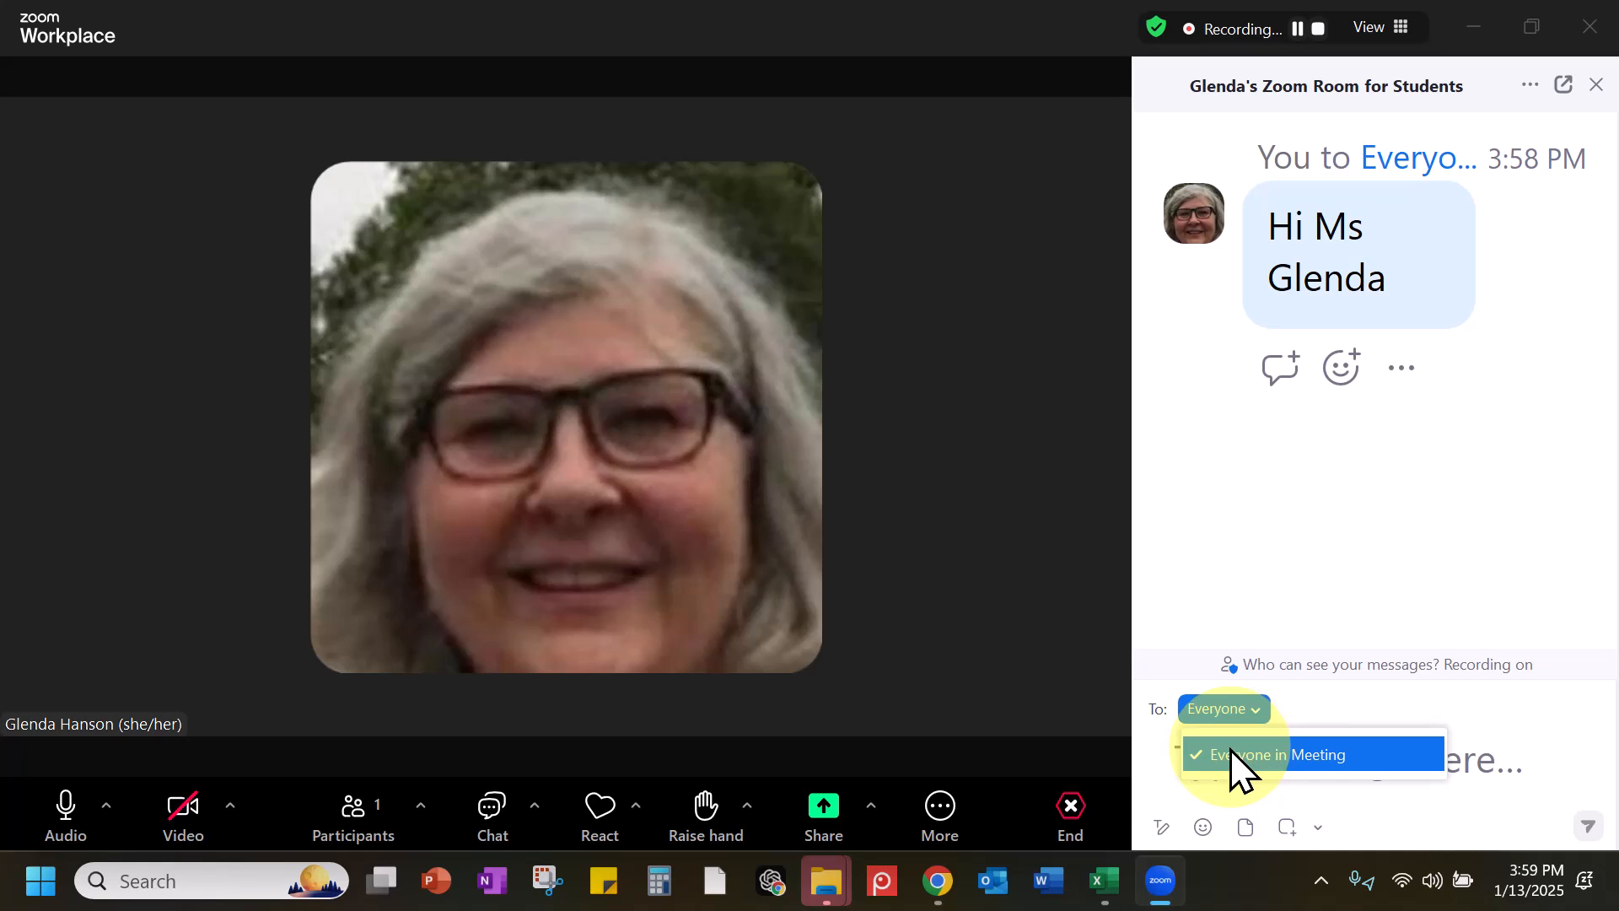
pyautogui.click(605, 816)
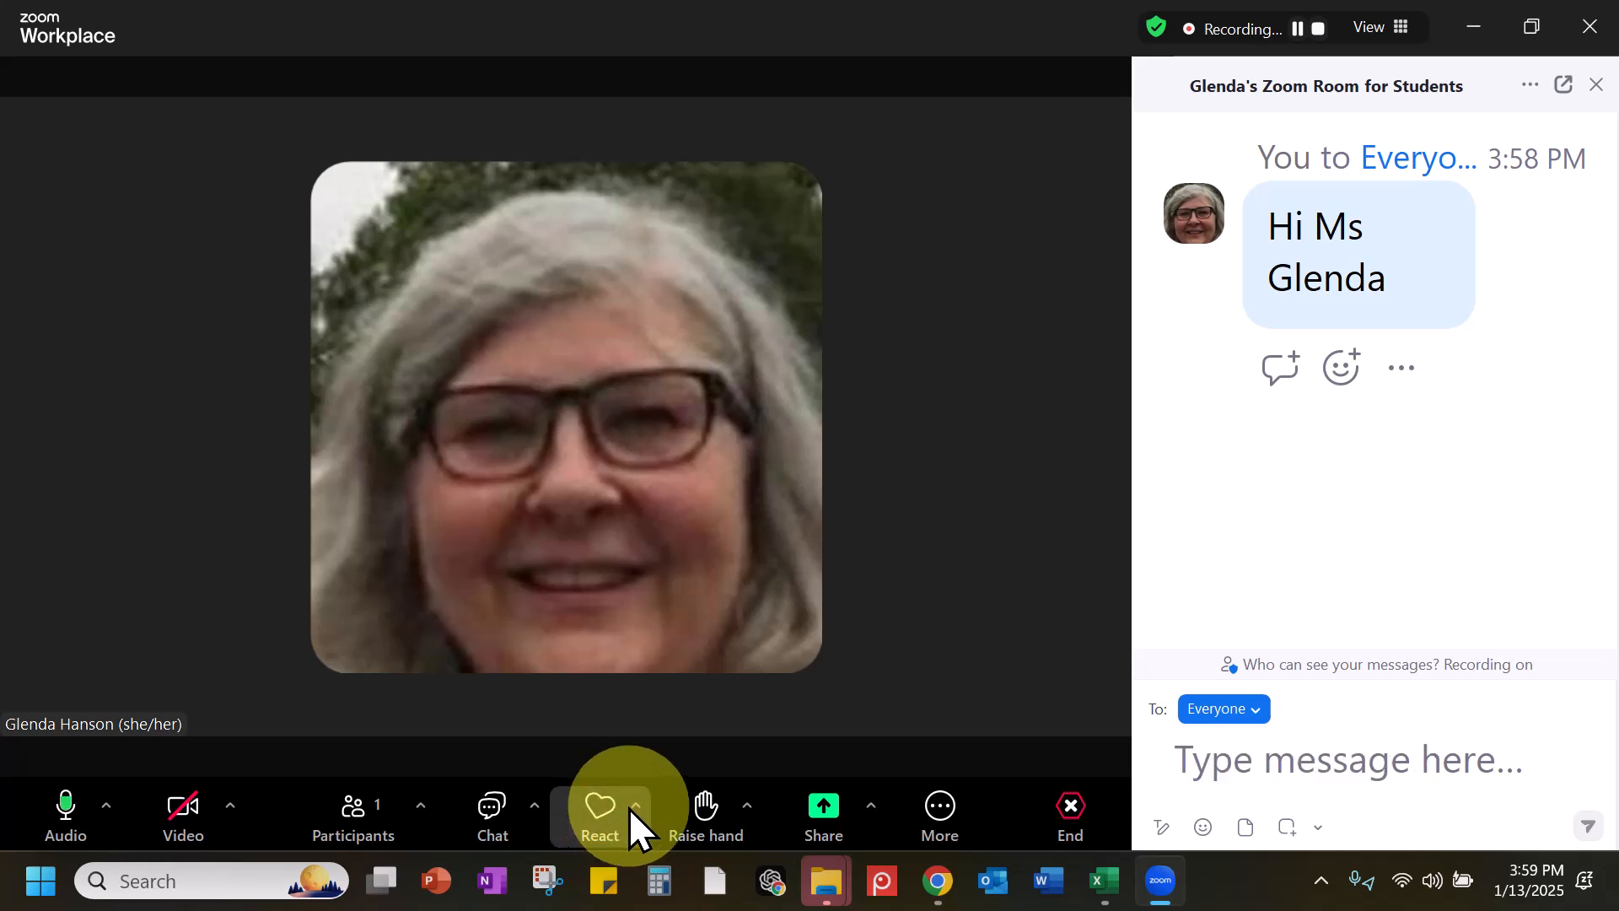
pyautogui.click(633, 808)
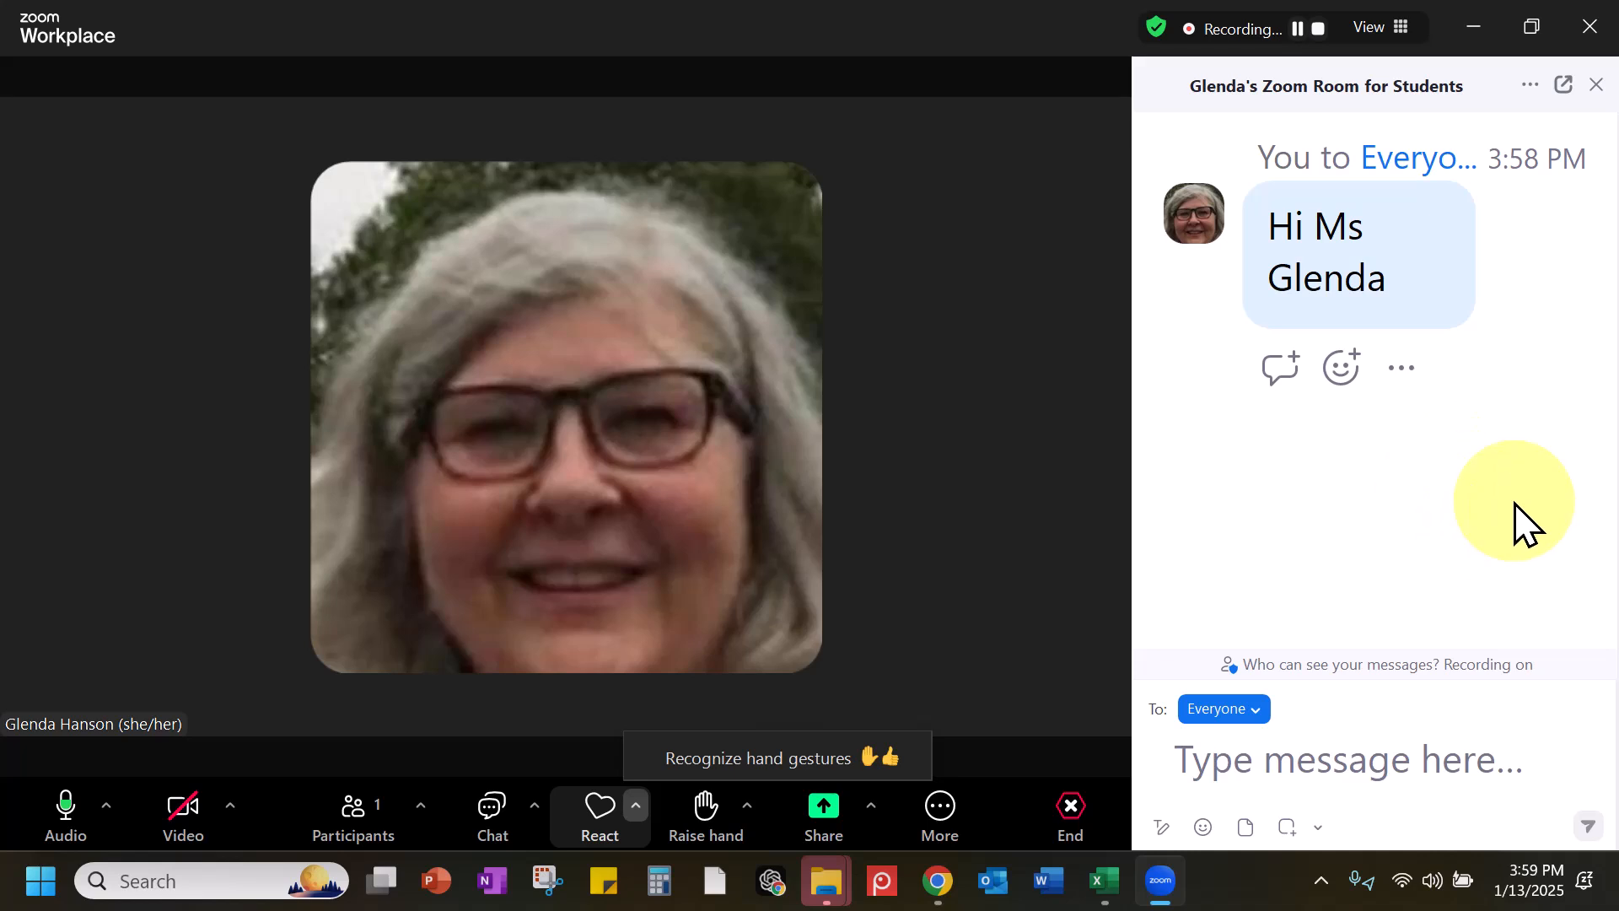
pyautogui.click(1596, 85)
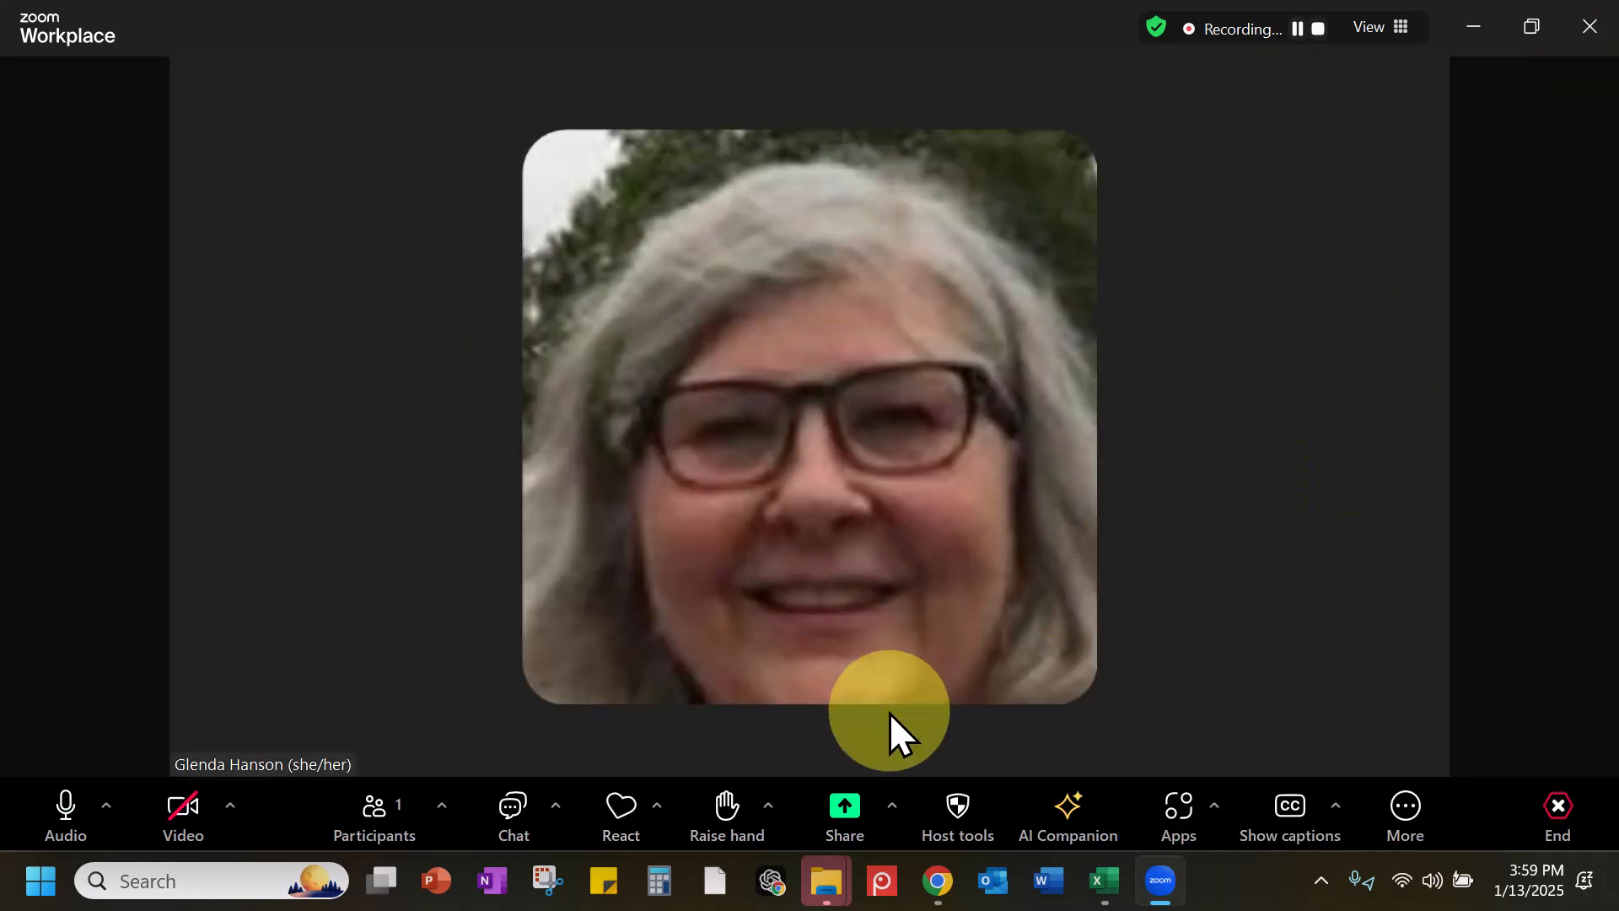
# Enable Recognize hand gestures for meeting reactions and check that setting
pyautogui.click(659, 807)
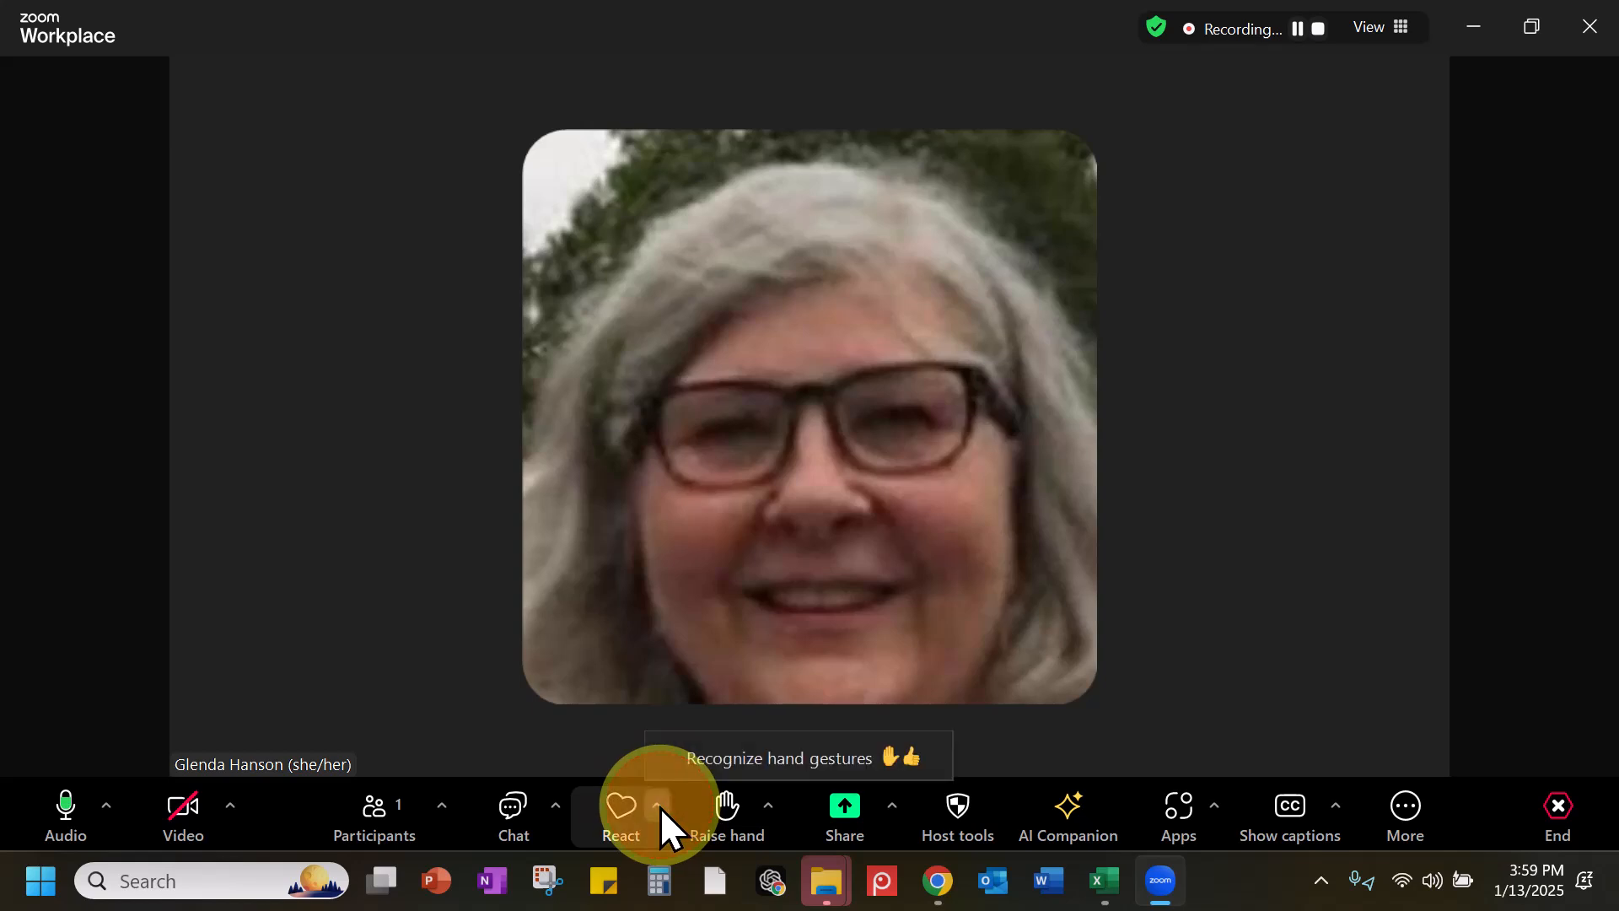
pyautogui.click(756, 757)
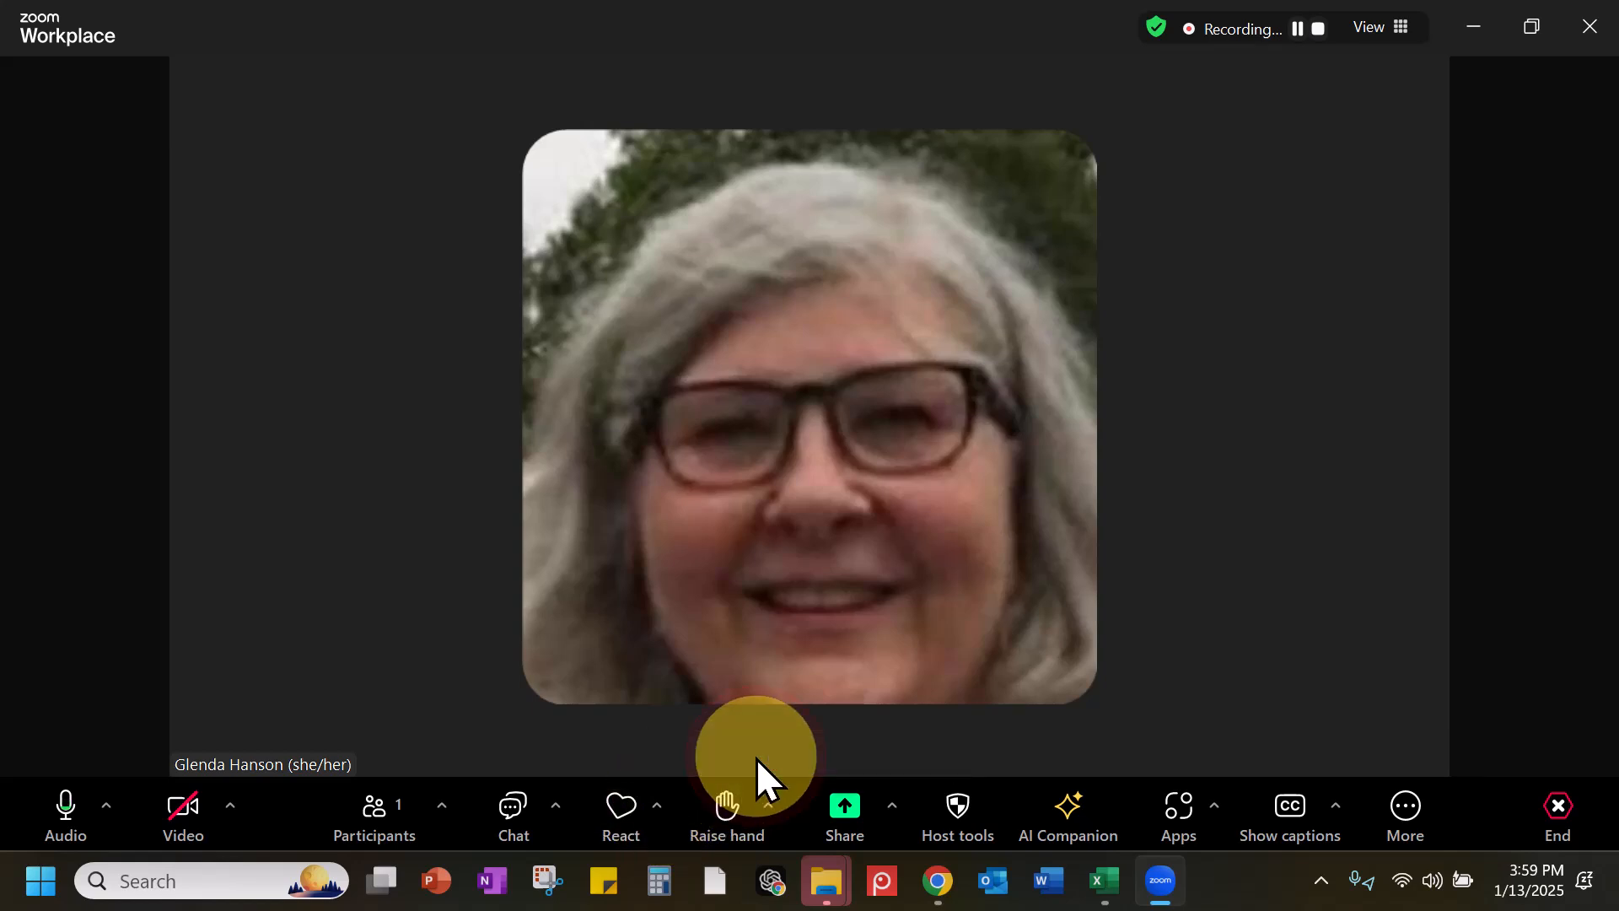
pyautogui.click(655, 807)
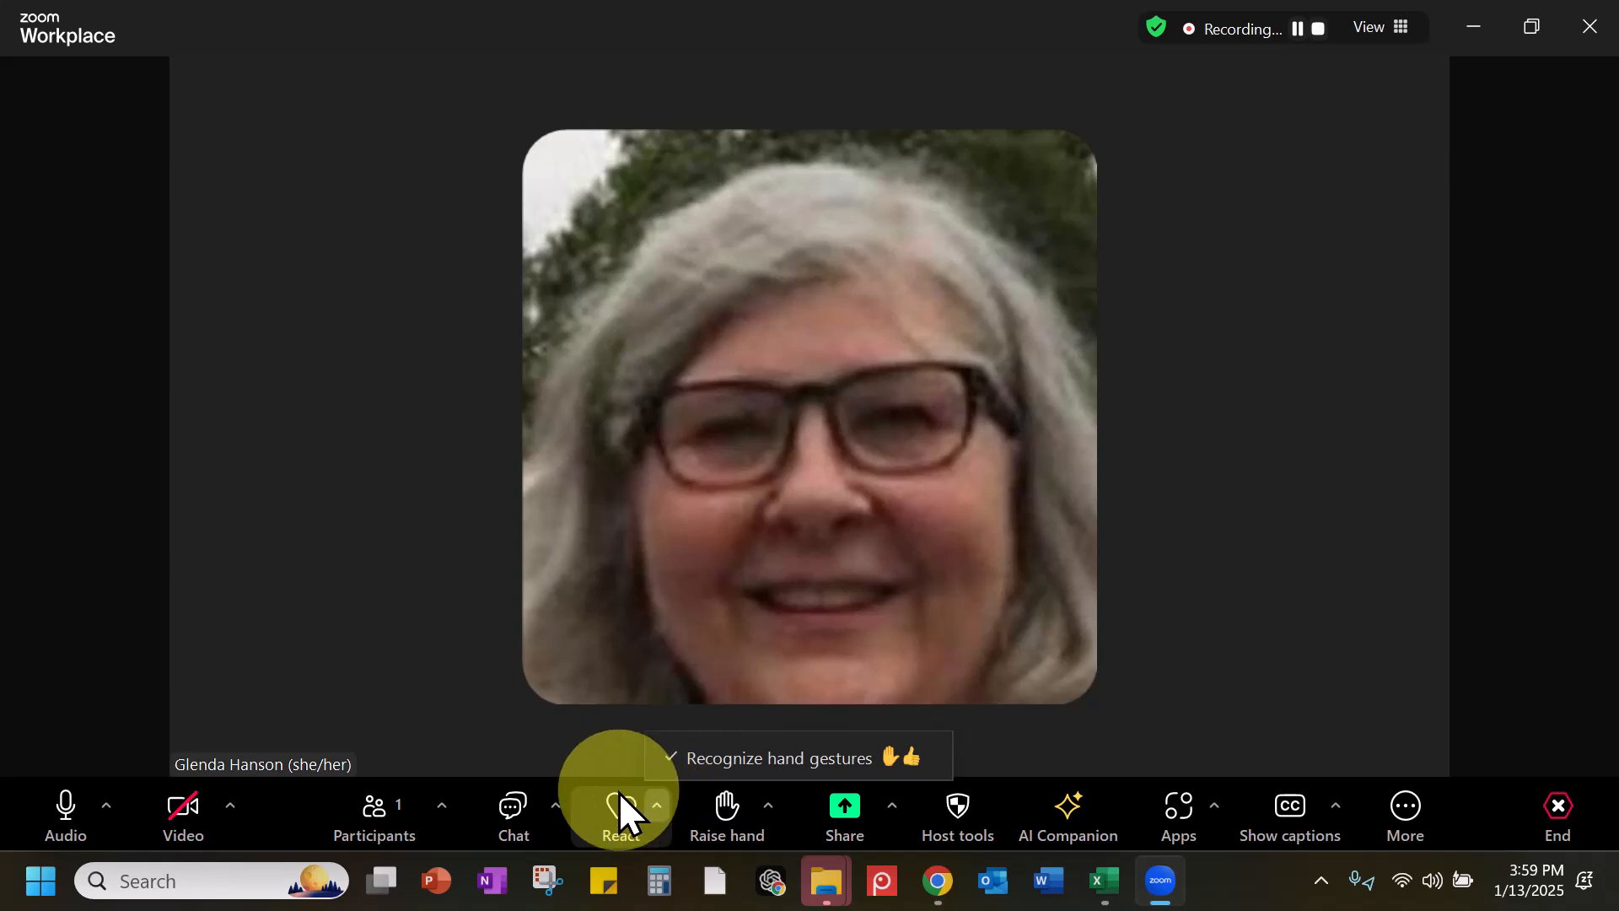
# Check the chime option for raised hands, and demonstrate raising and lowering a hand twice in the meeting
pyautogui.click(768, 808)
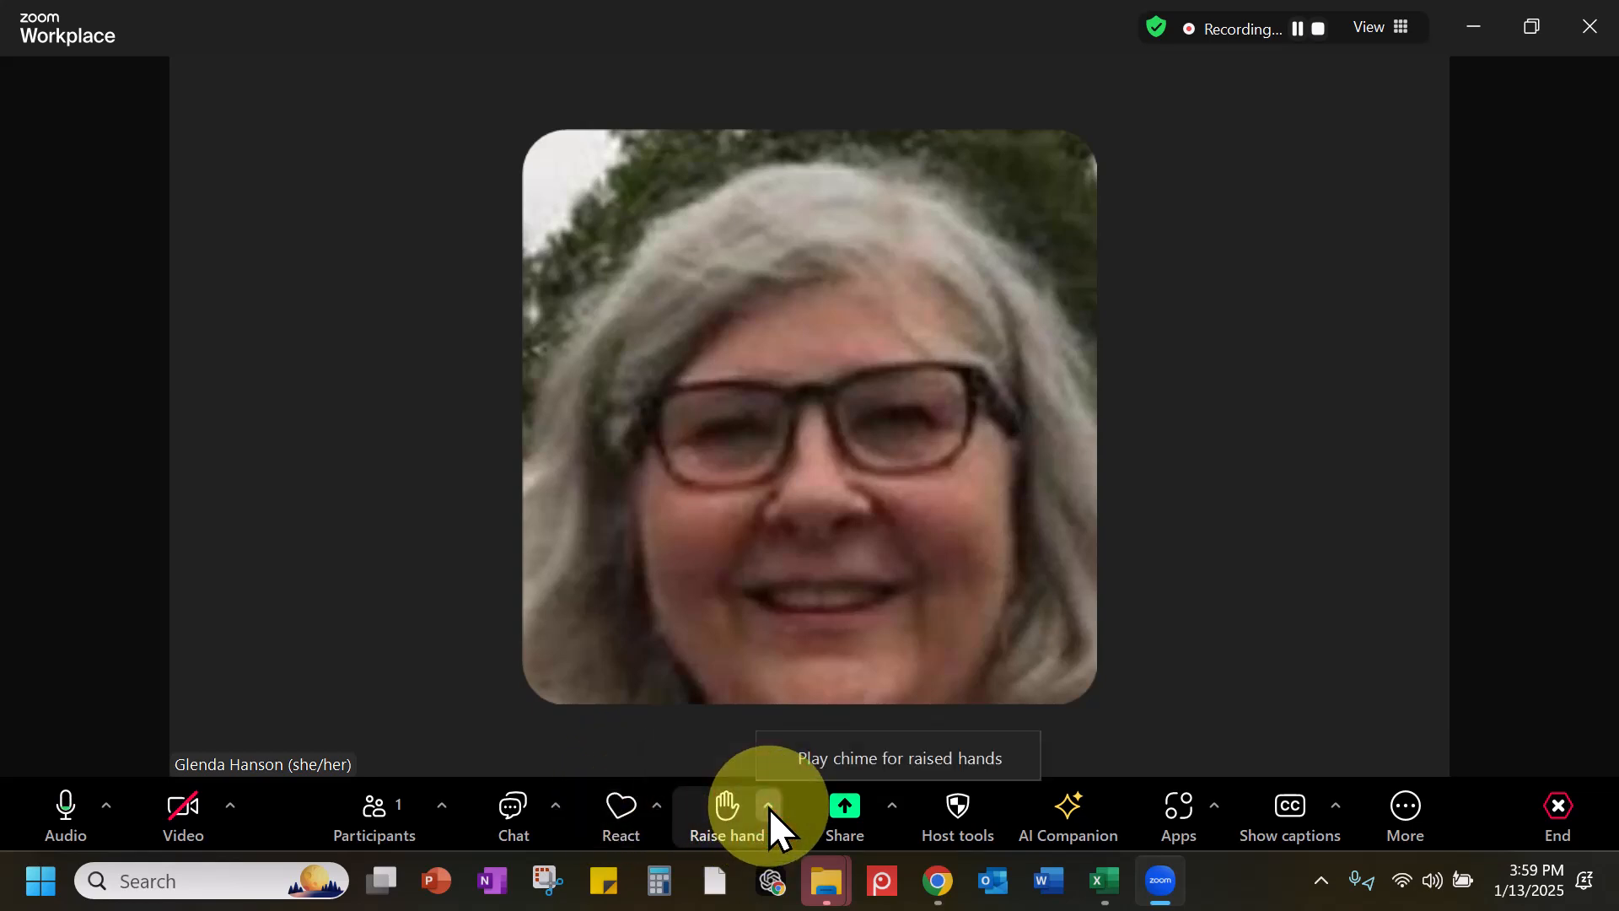
pyautogui.click(720, 807)
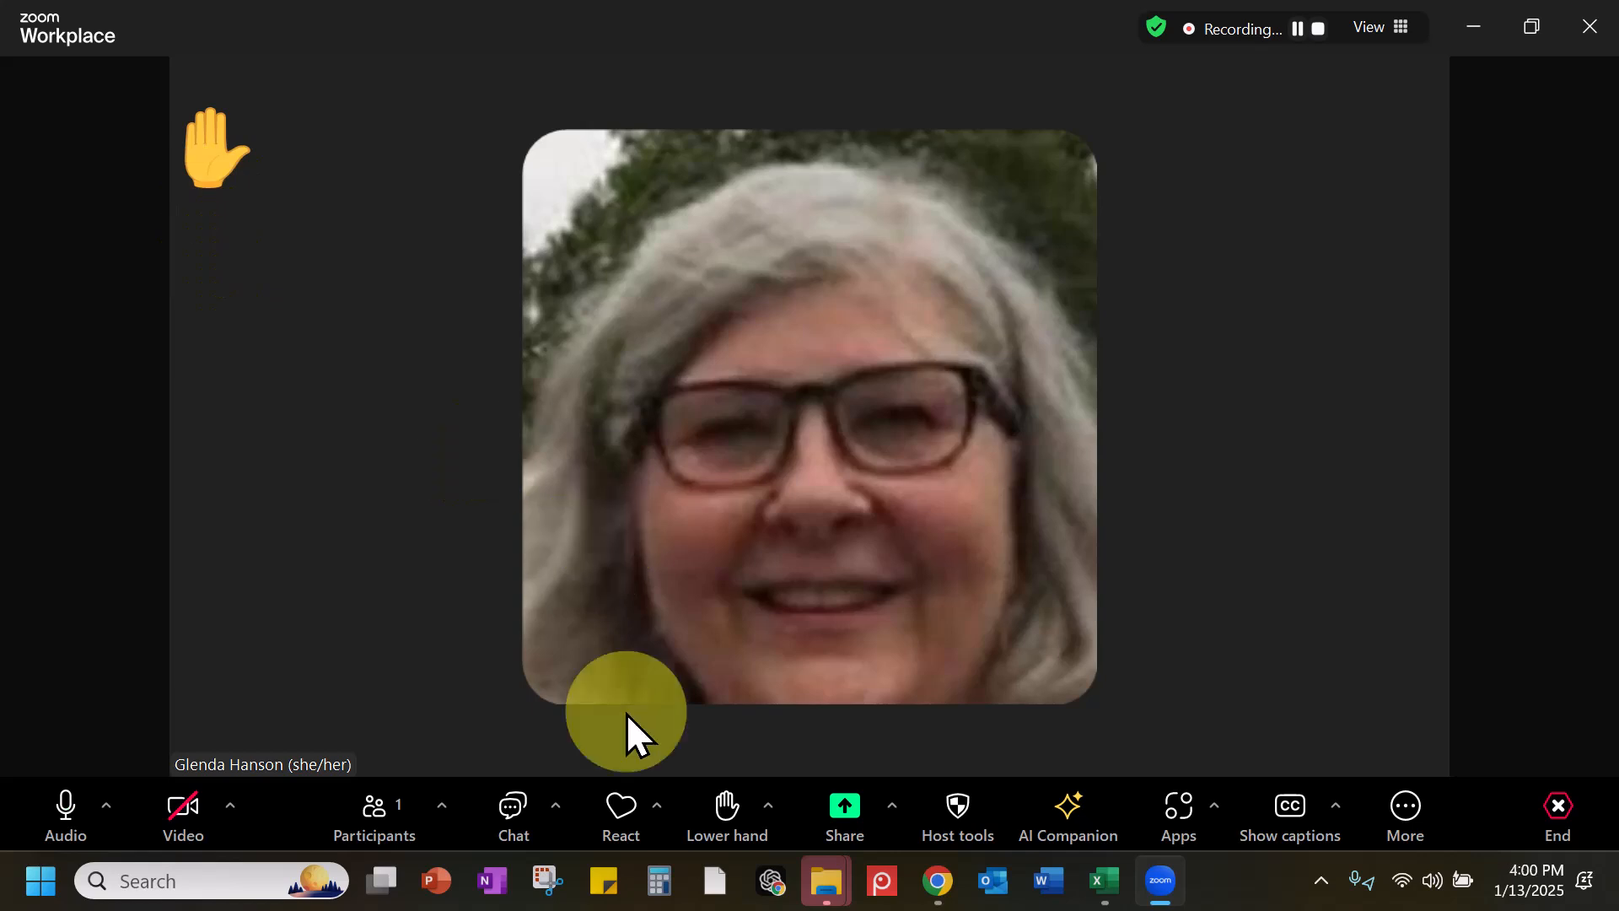
pyautogui.click(725, 810)
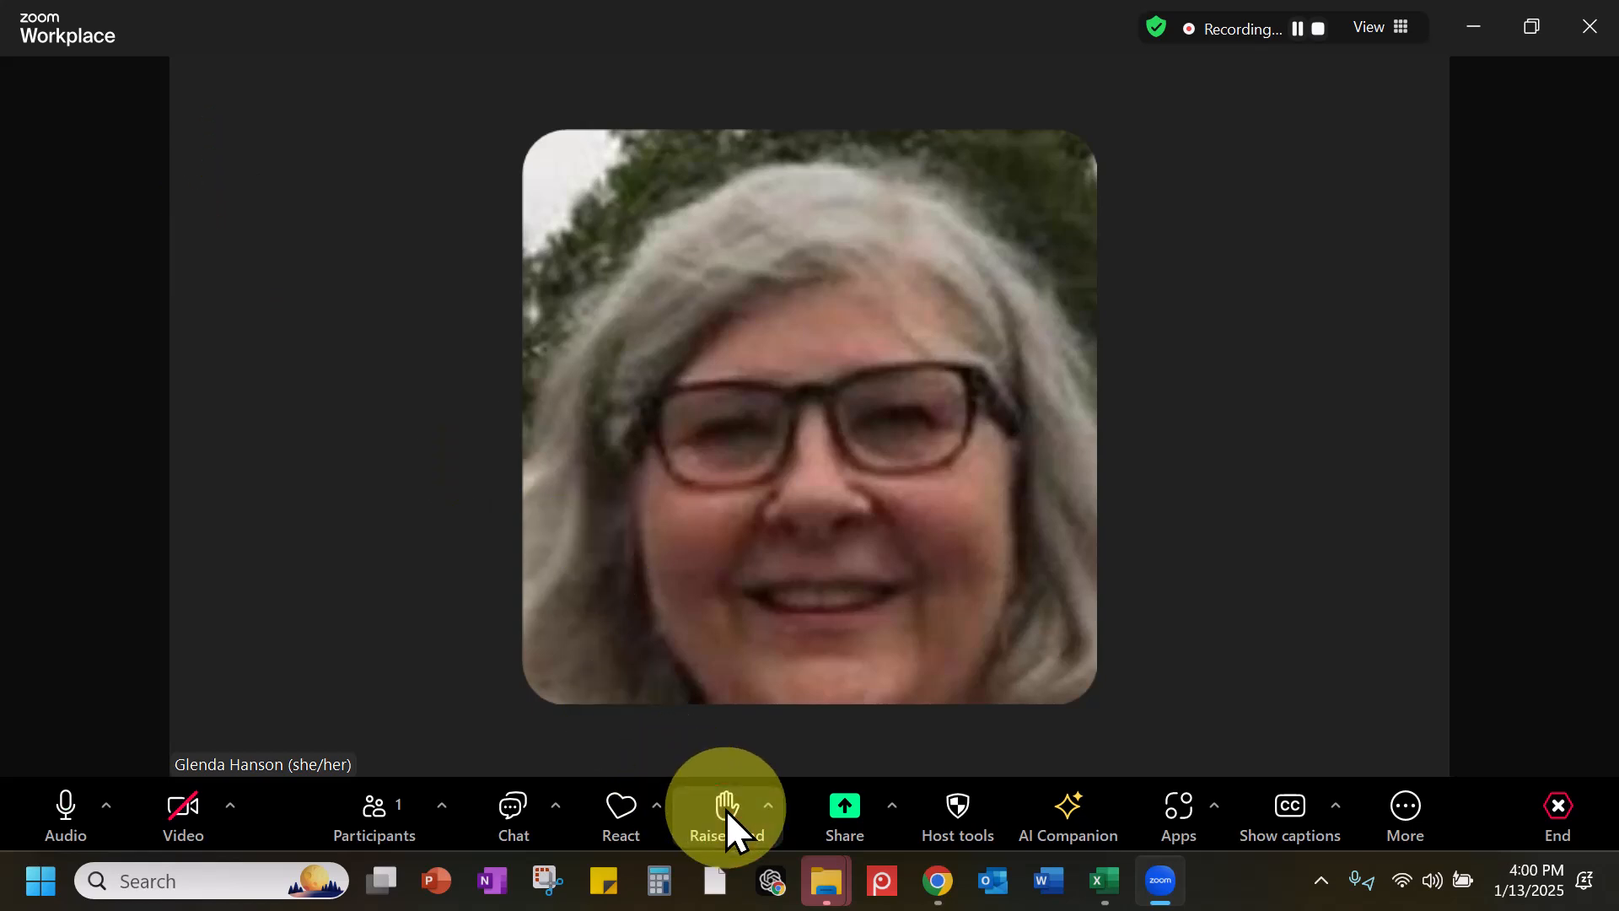
pyautogui.click(726, 809)
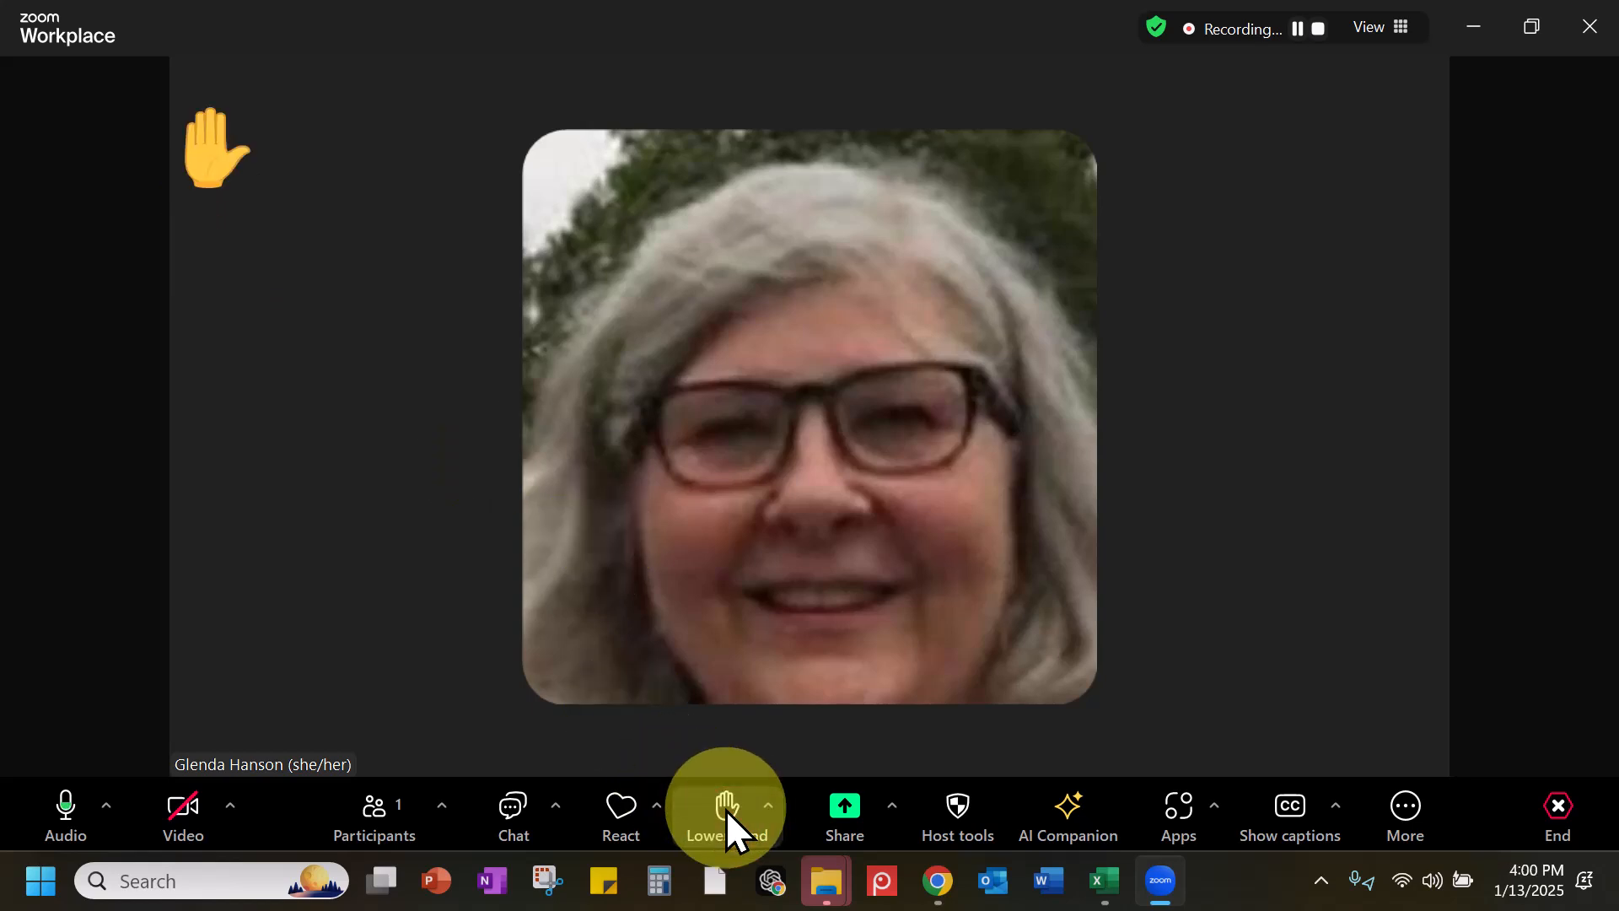
pyautogui.click(725, 809)
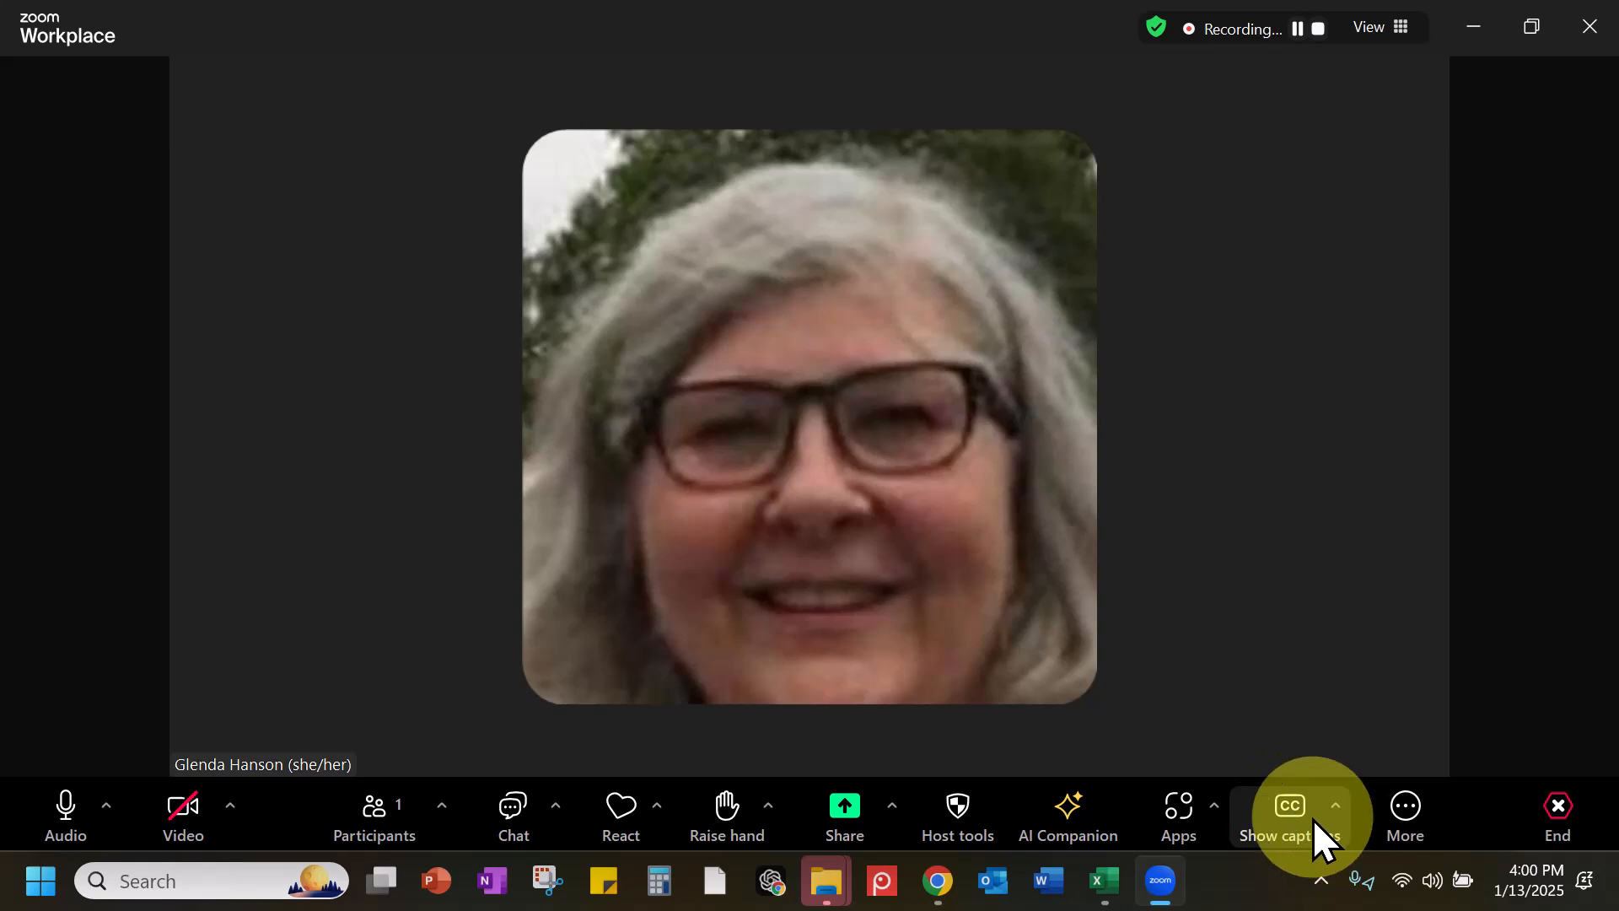
# Turn on captions for the meeting, browse the available caption languages, and save the caption language as English
pyautogui.click(1281, 808)
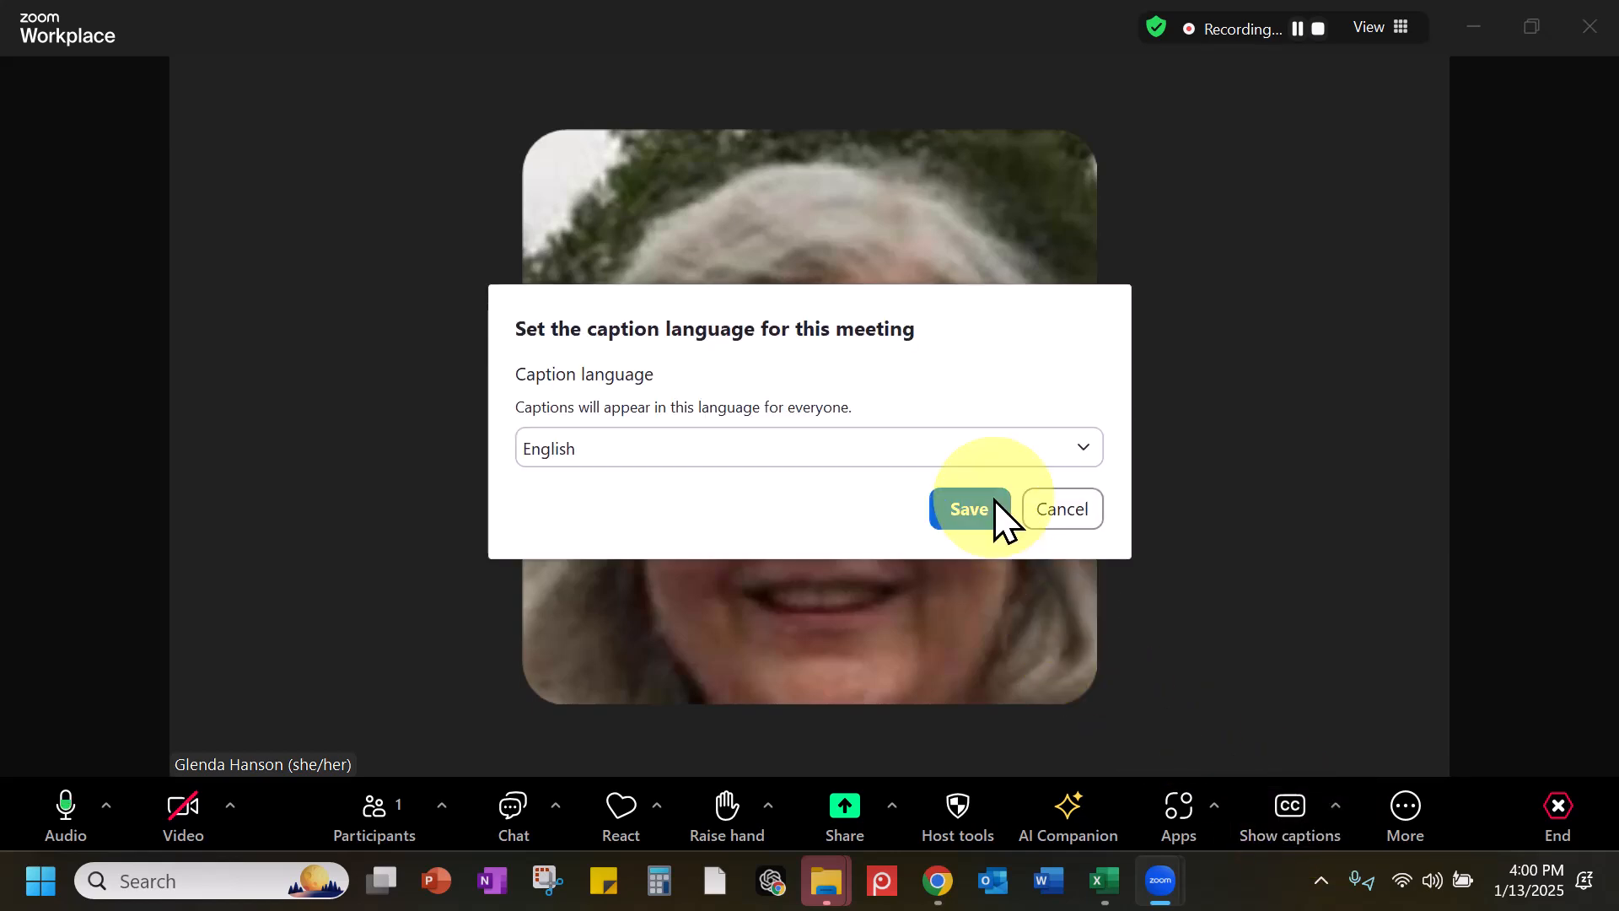
pyautogui.click(1086, 450)
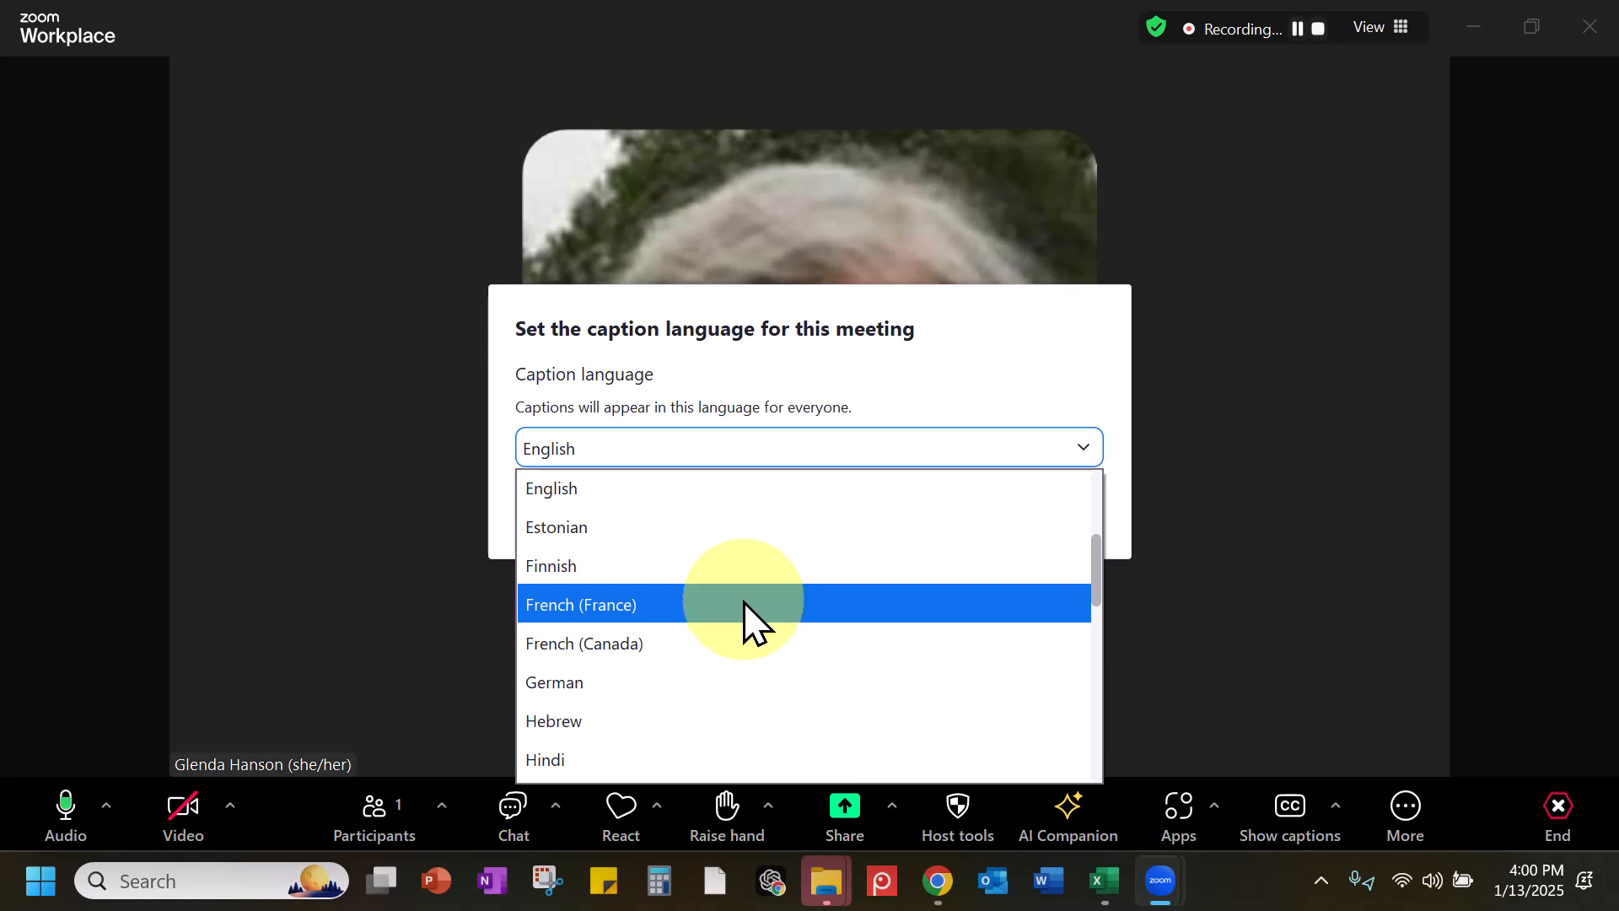
pyautogui.click(767, 506)
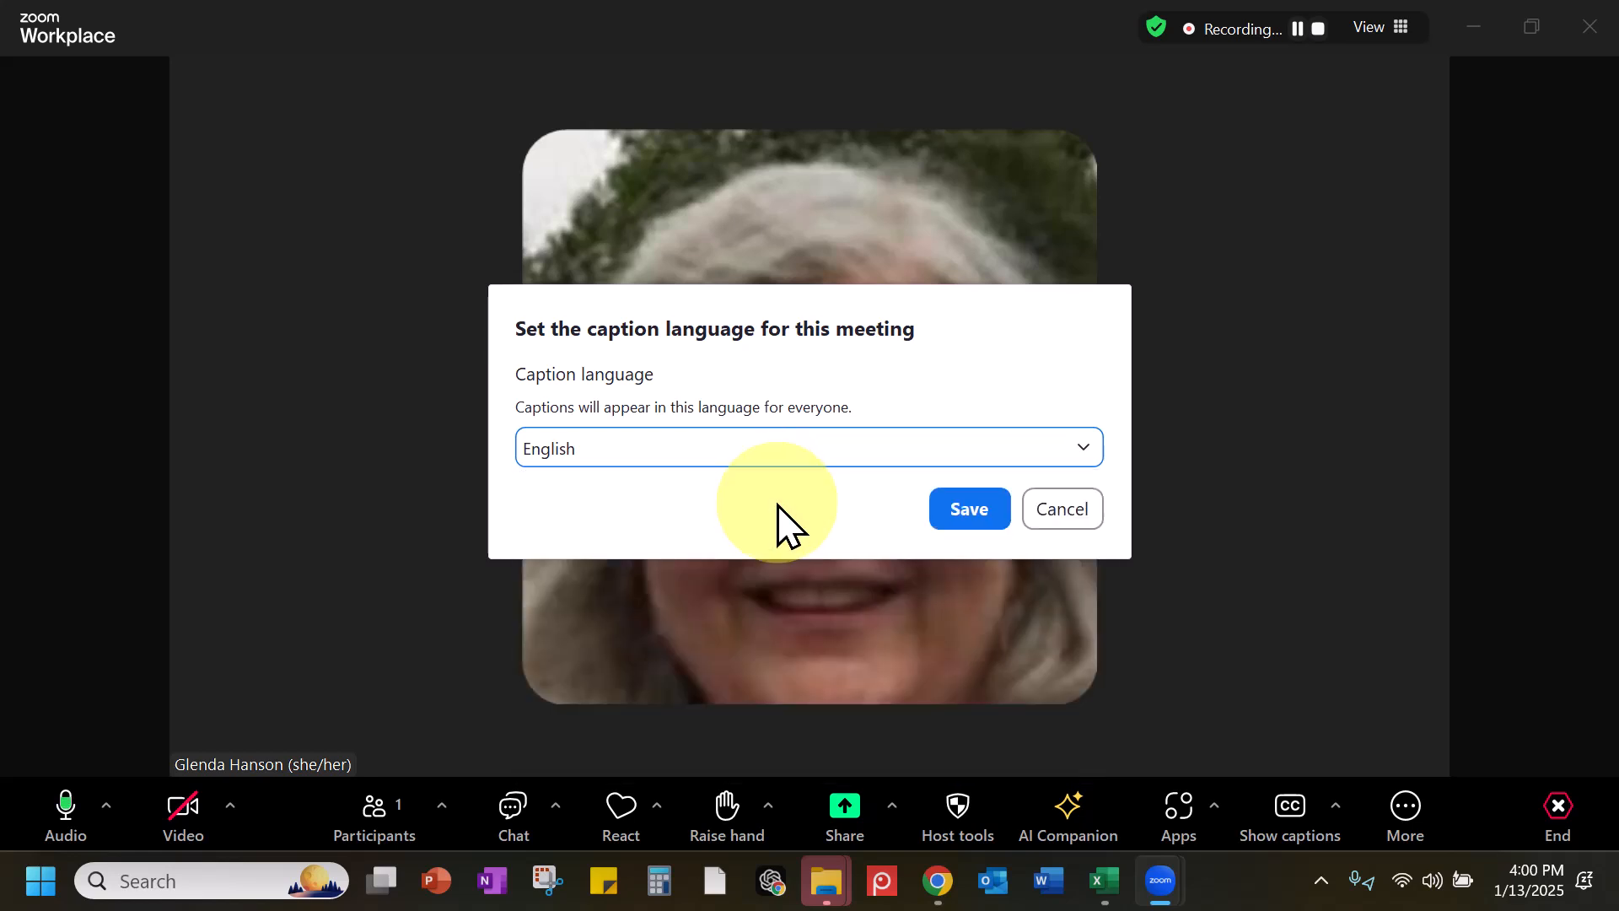
pyautogui.click(972, 513)
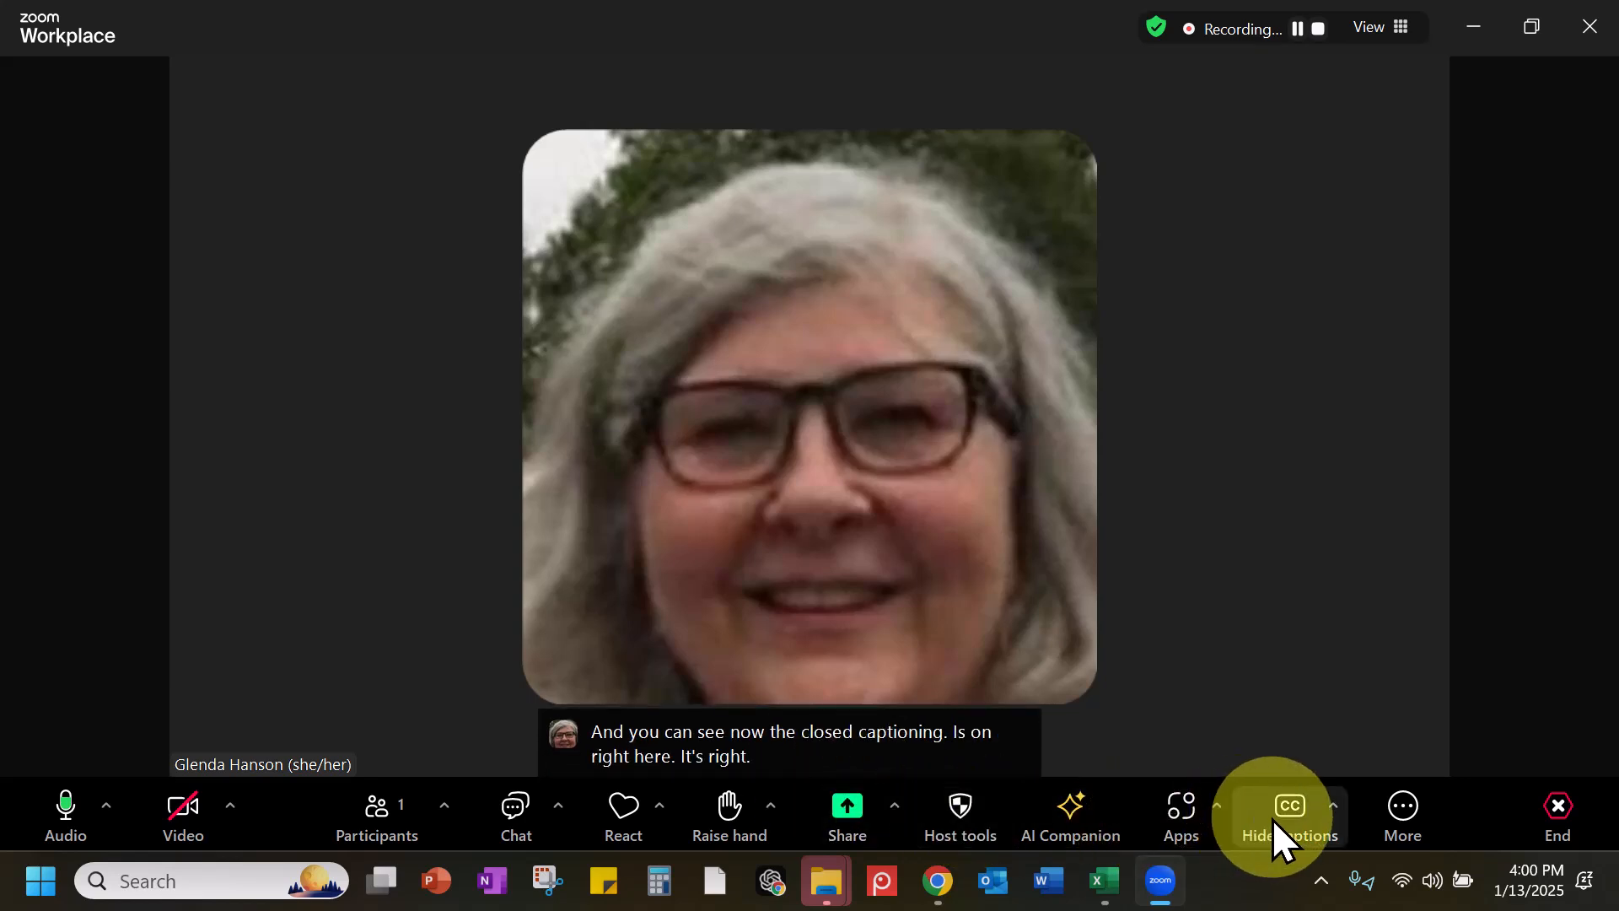
# Change the meeting's caption language to French (France) for everyone and save the change
pyautogui.click(1334, 807)
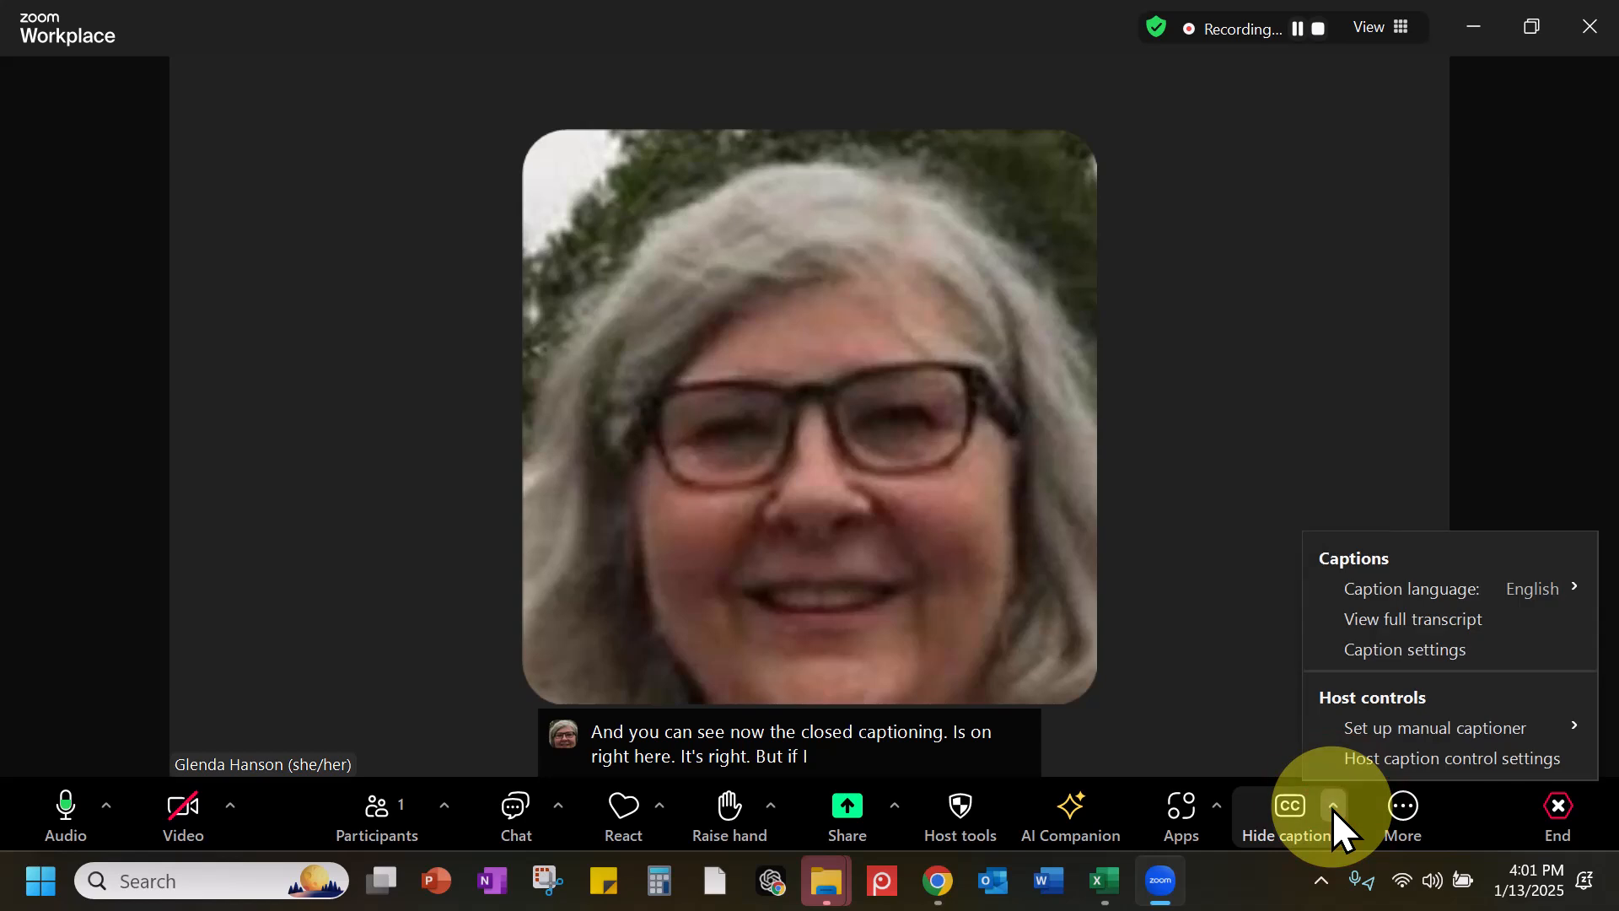
pyautogui.click(1401, 589)
pyautogui.click(1401, 588)
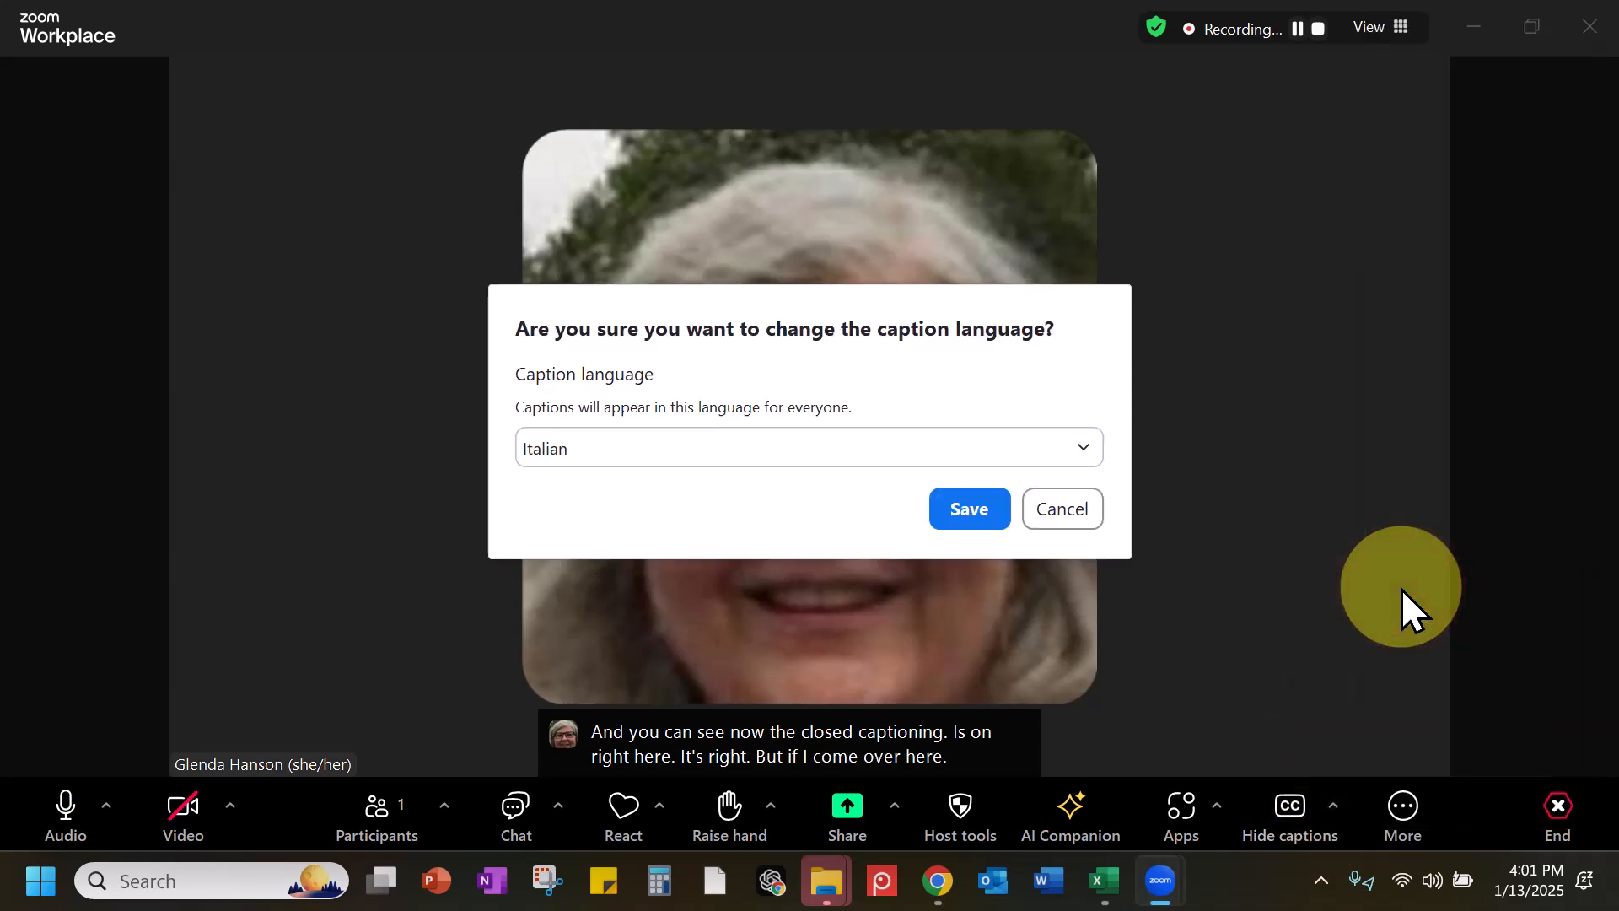
pyautogui.click(1088, 459)
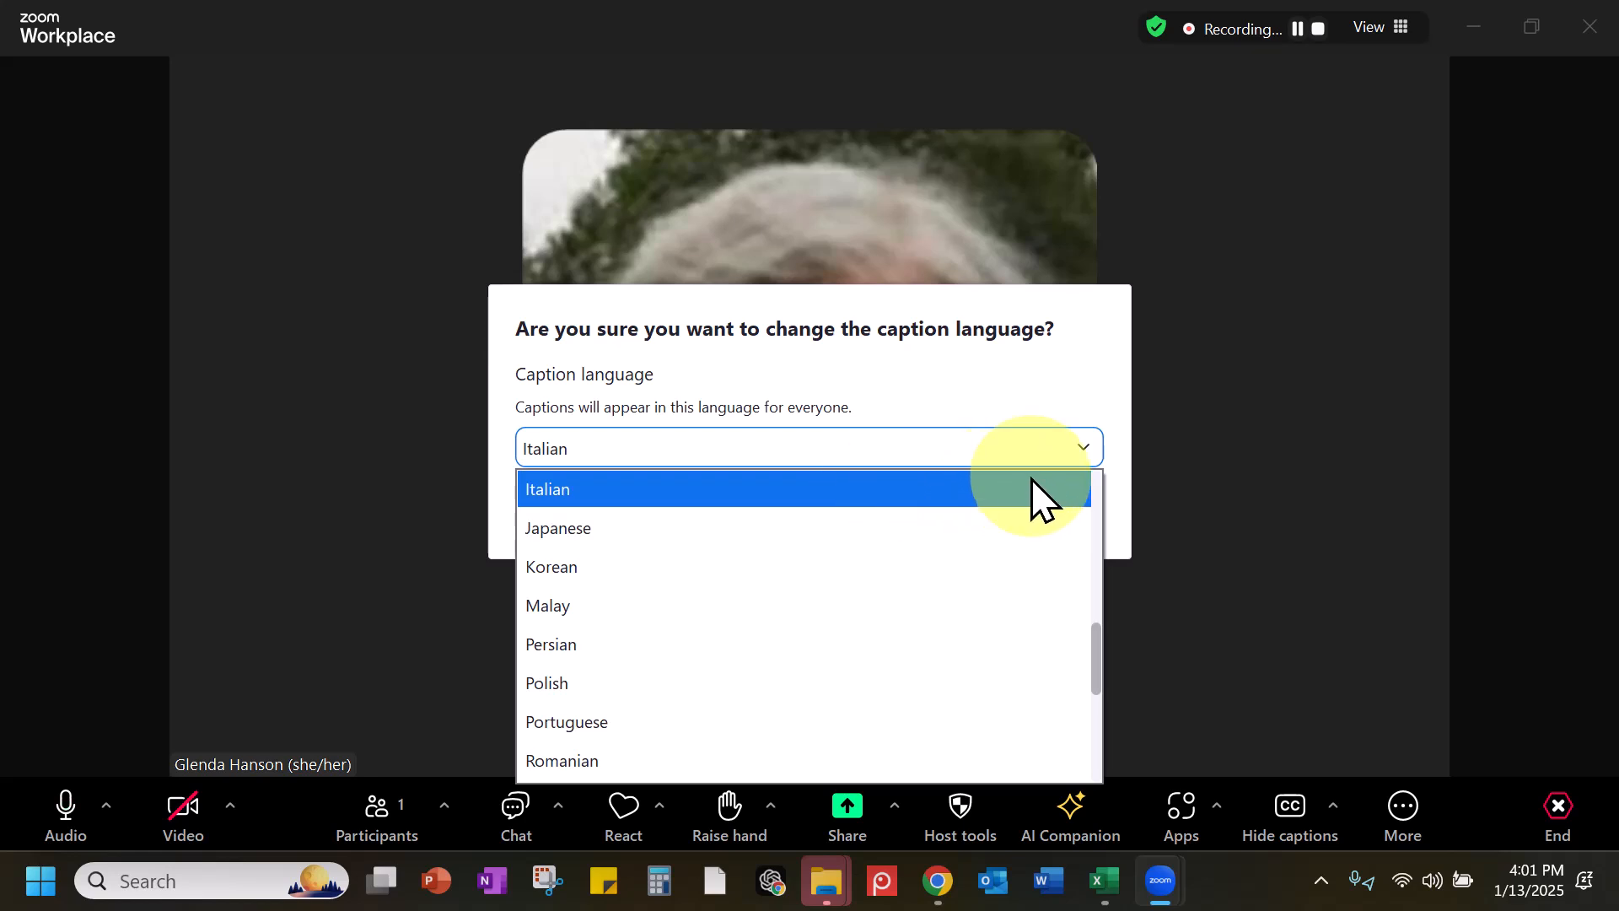
pyautogui.press('Up')
pyautogui.press('Up')
pyautogui.press('Up')
pyautogui.press('Up')
pyautogui.press('Up')
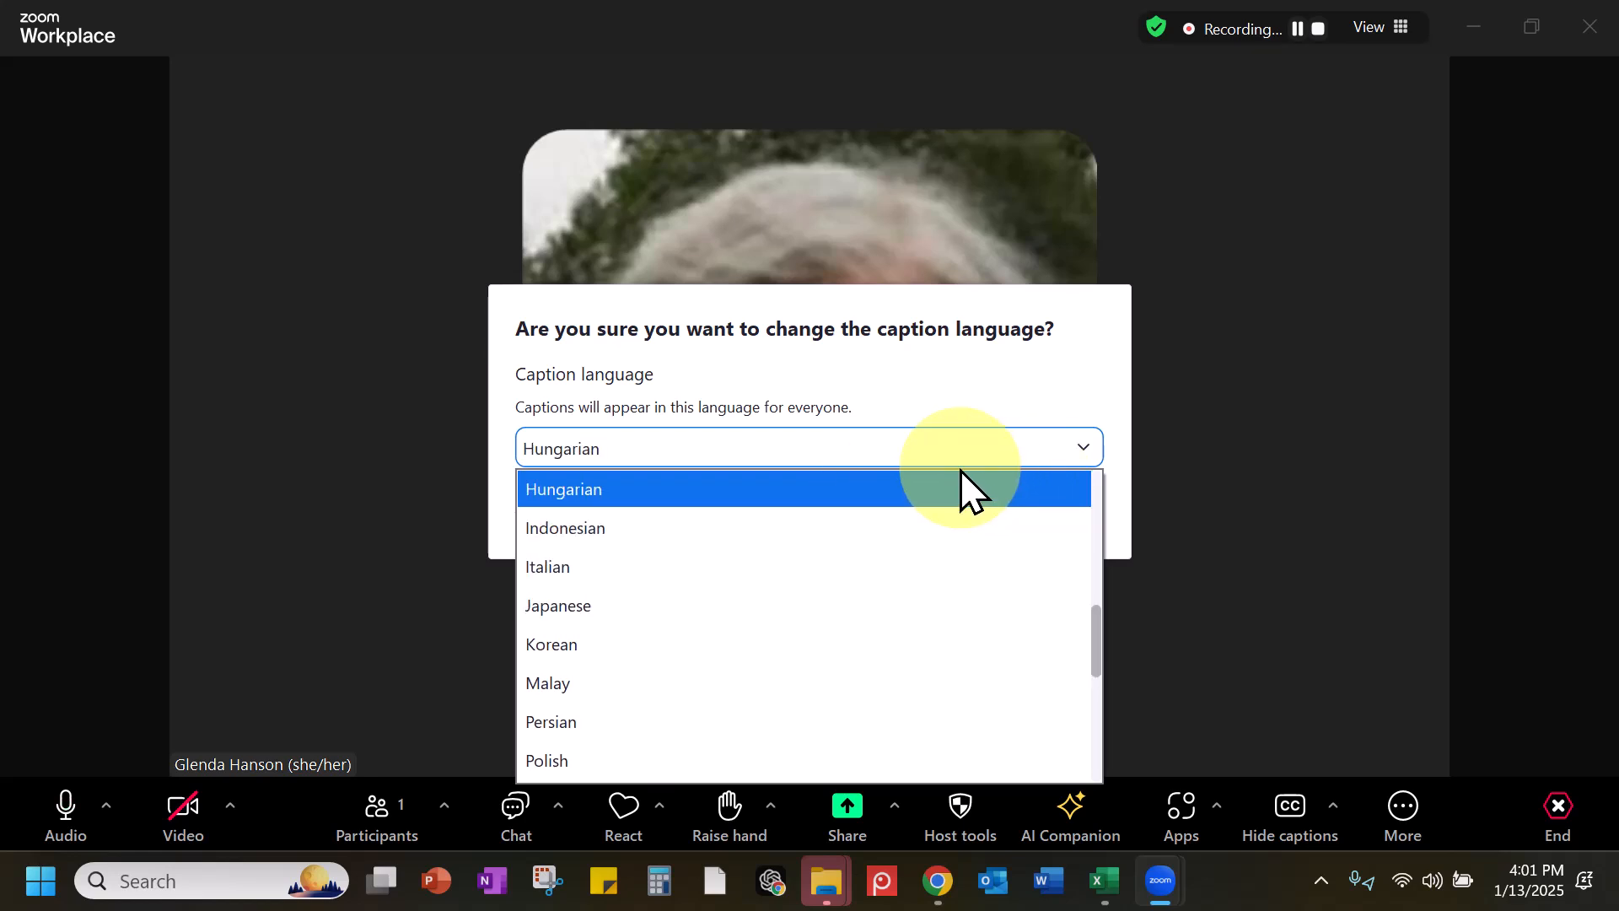
pyautogui.press('Up')
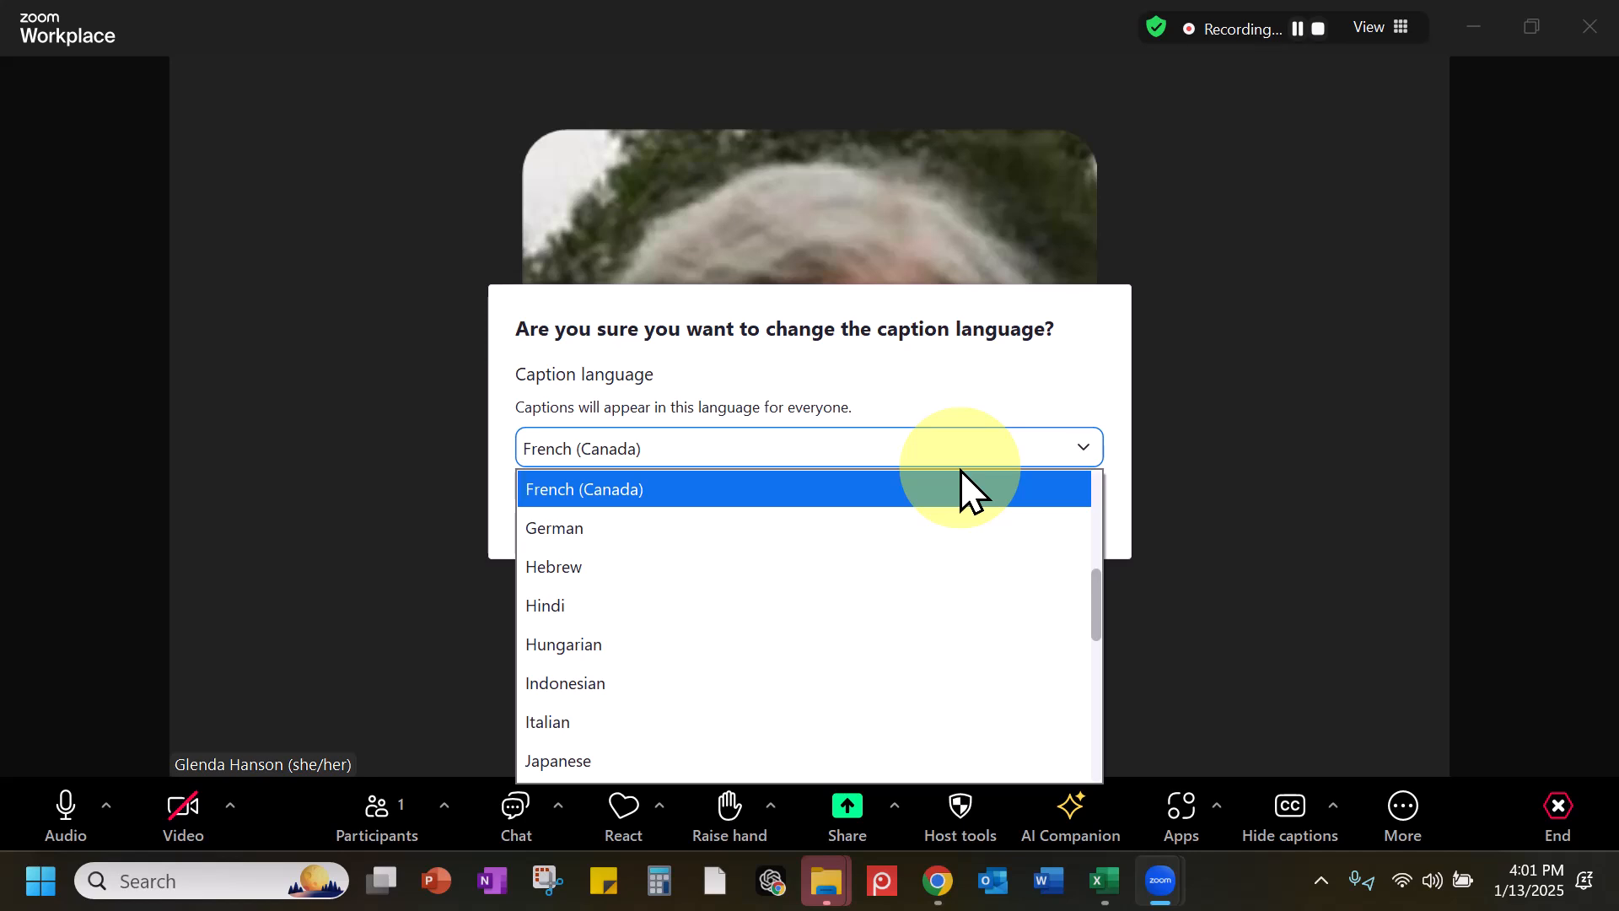
pyautogui.press('Up')
pyautogui.click(966, 482)
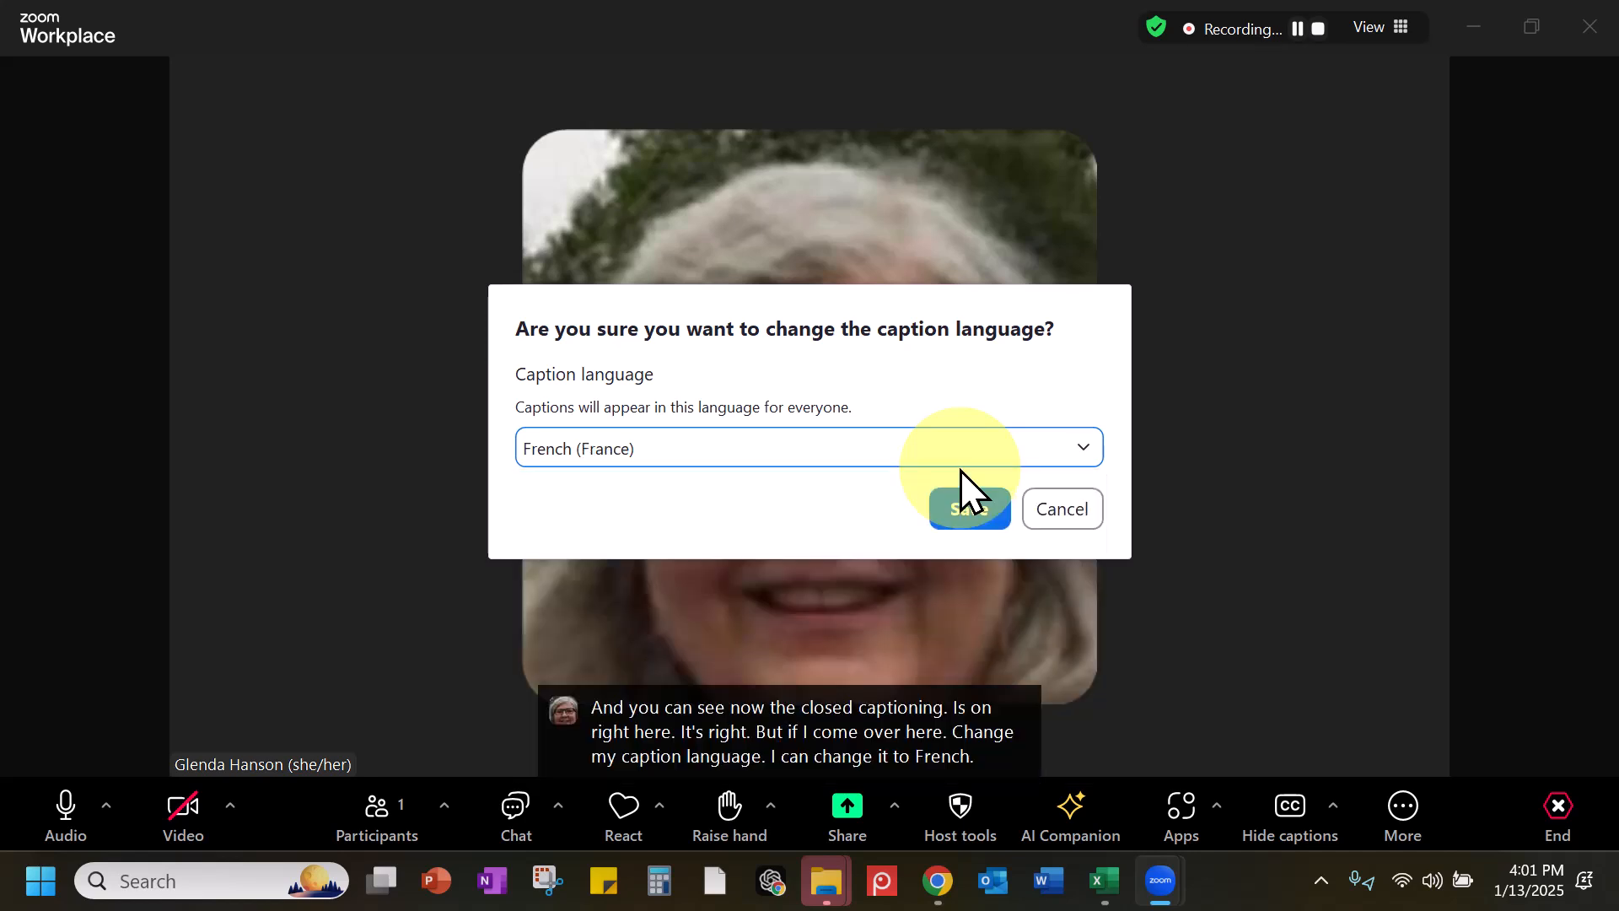
pyautogui.click(976, 518)
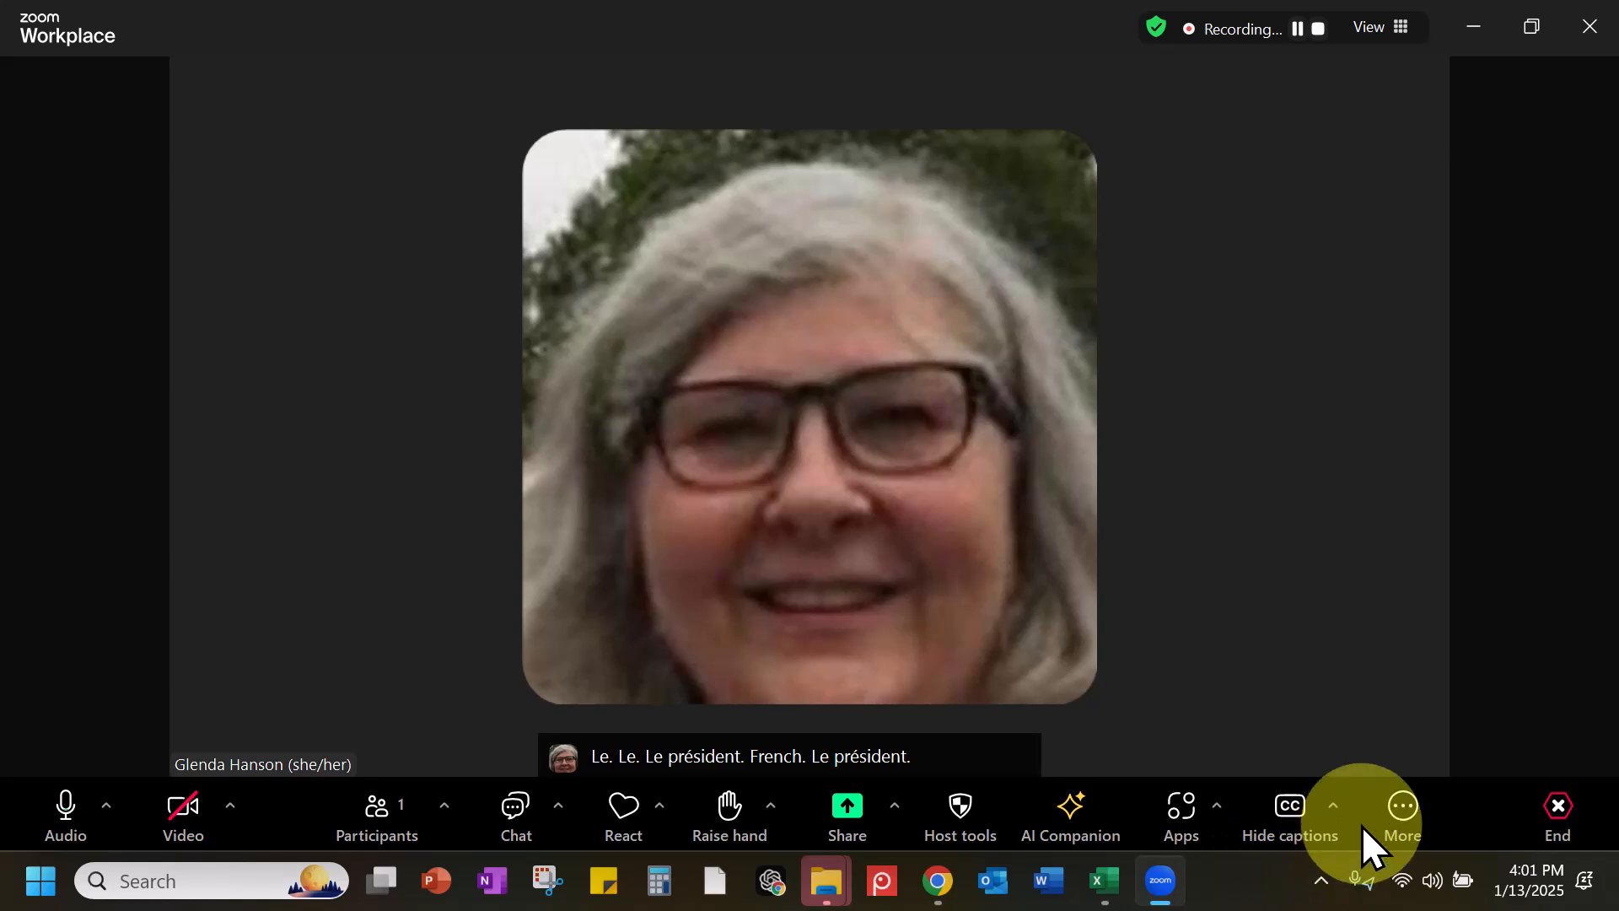
# Hide the captions, and set the meeting's caption language back to English and save it
pyautogui.click(1288, 807)
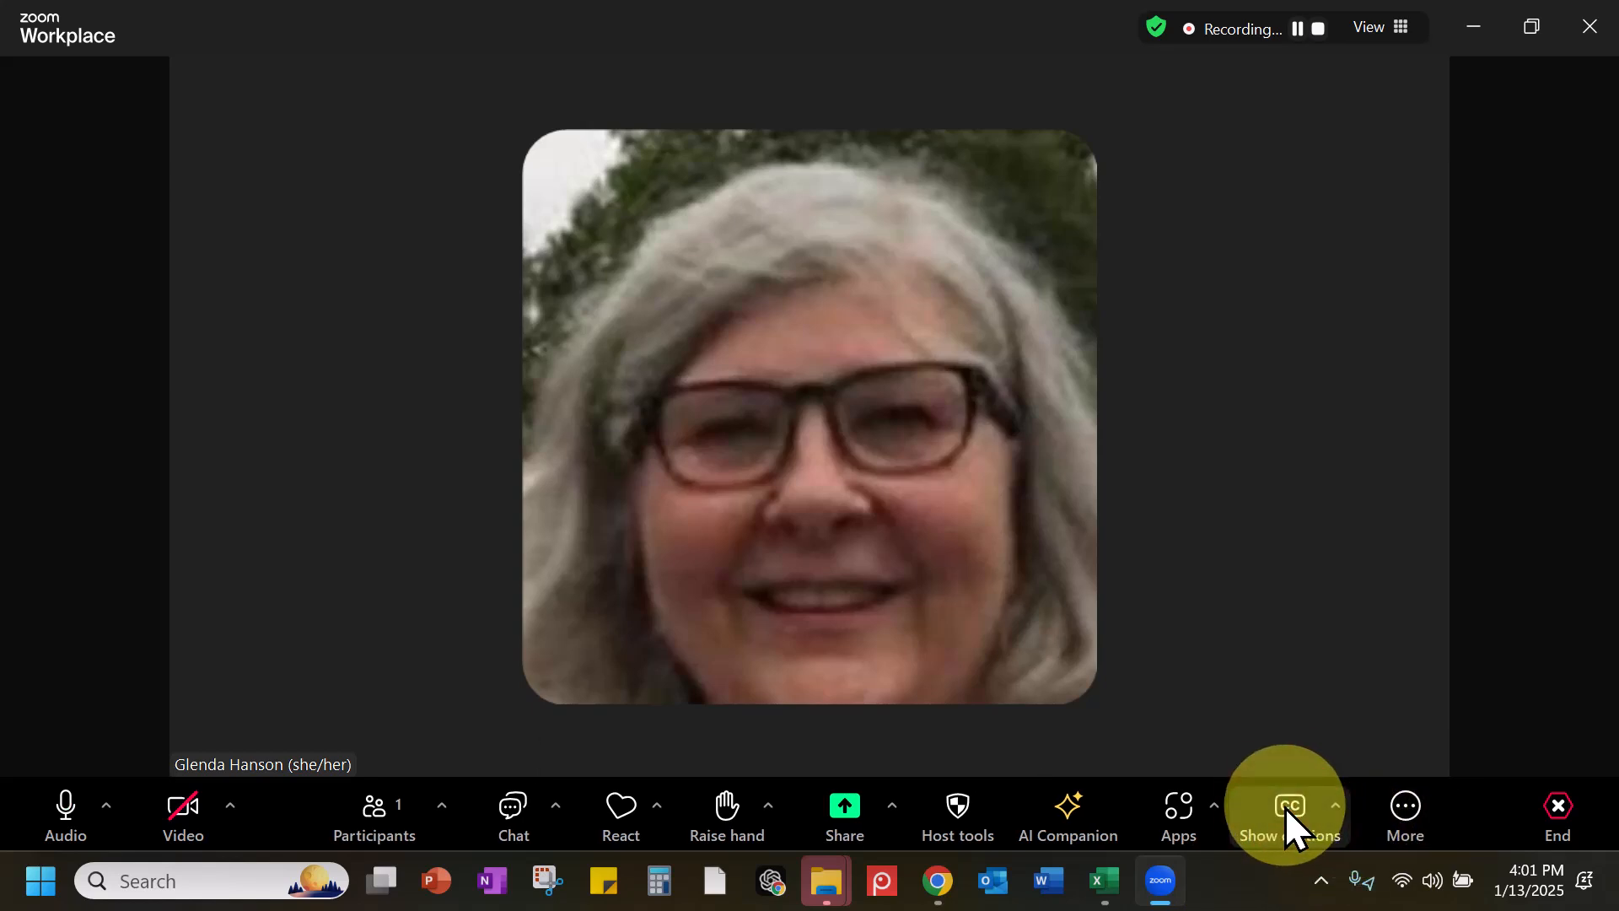
pyautogui.click(1334, 806)
pyautogui.moveTo(1380, 595)
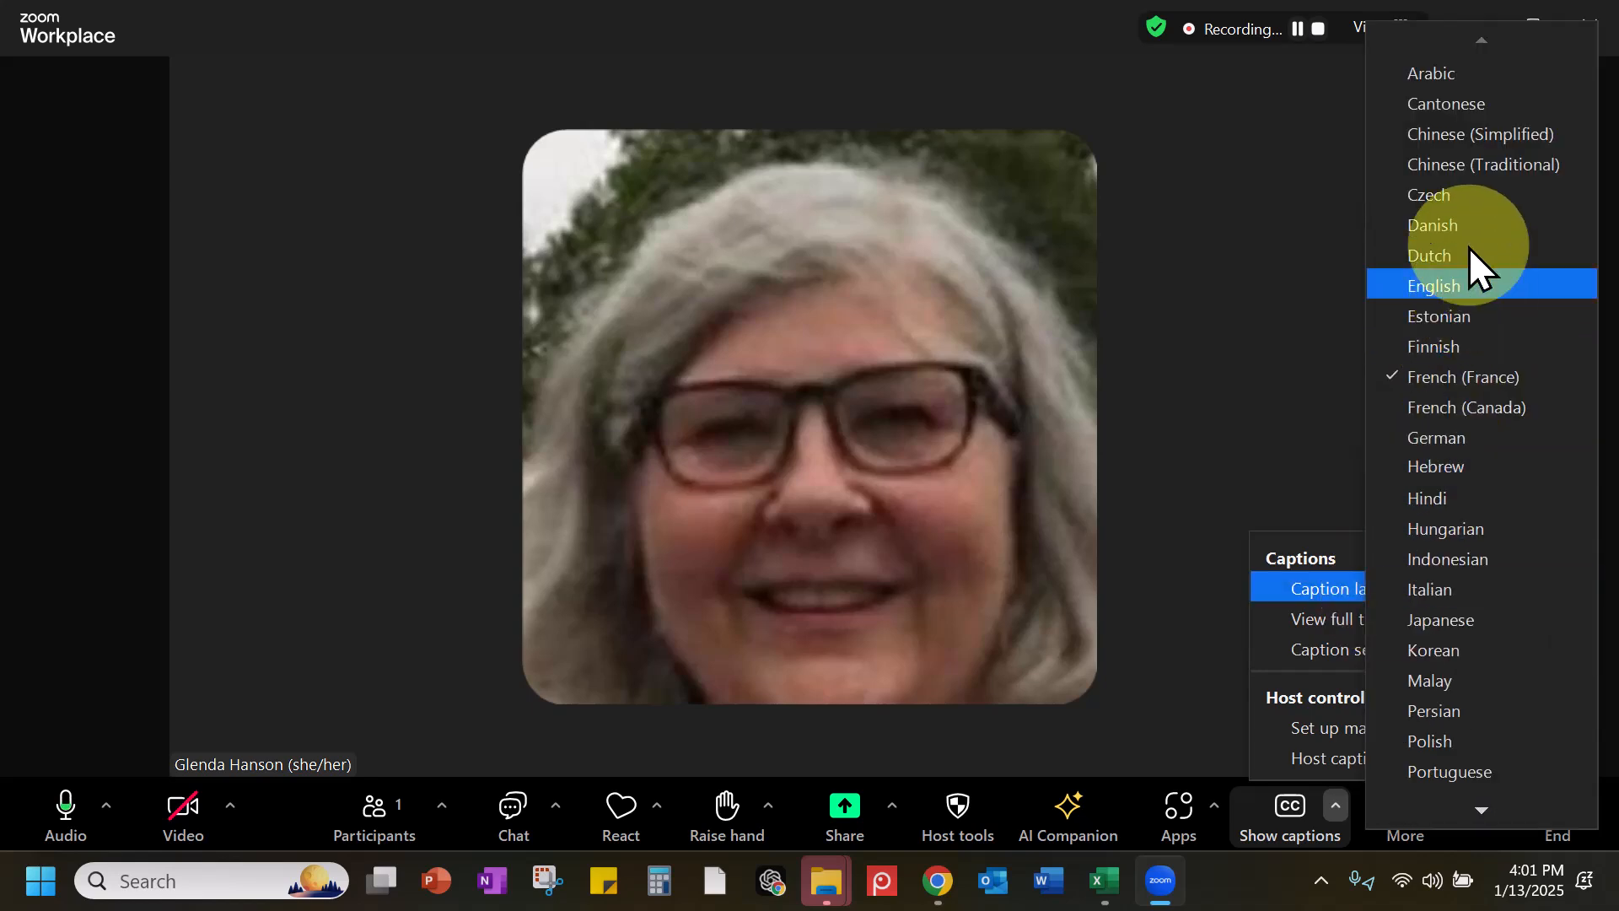
pyautogui.click(1464, 292)
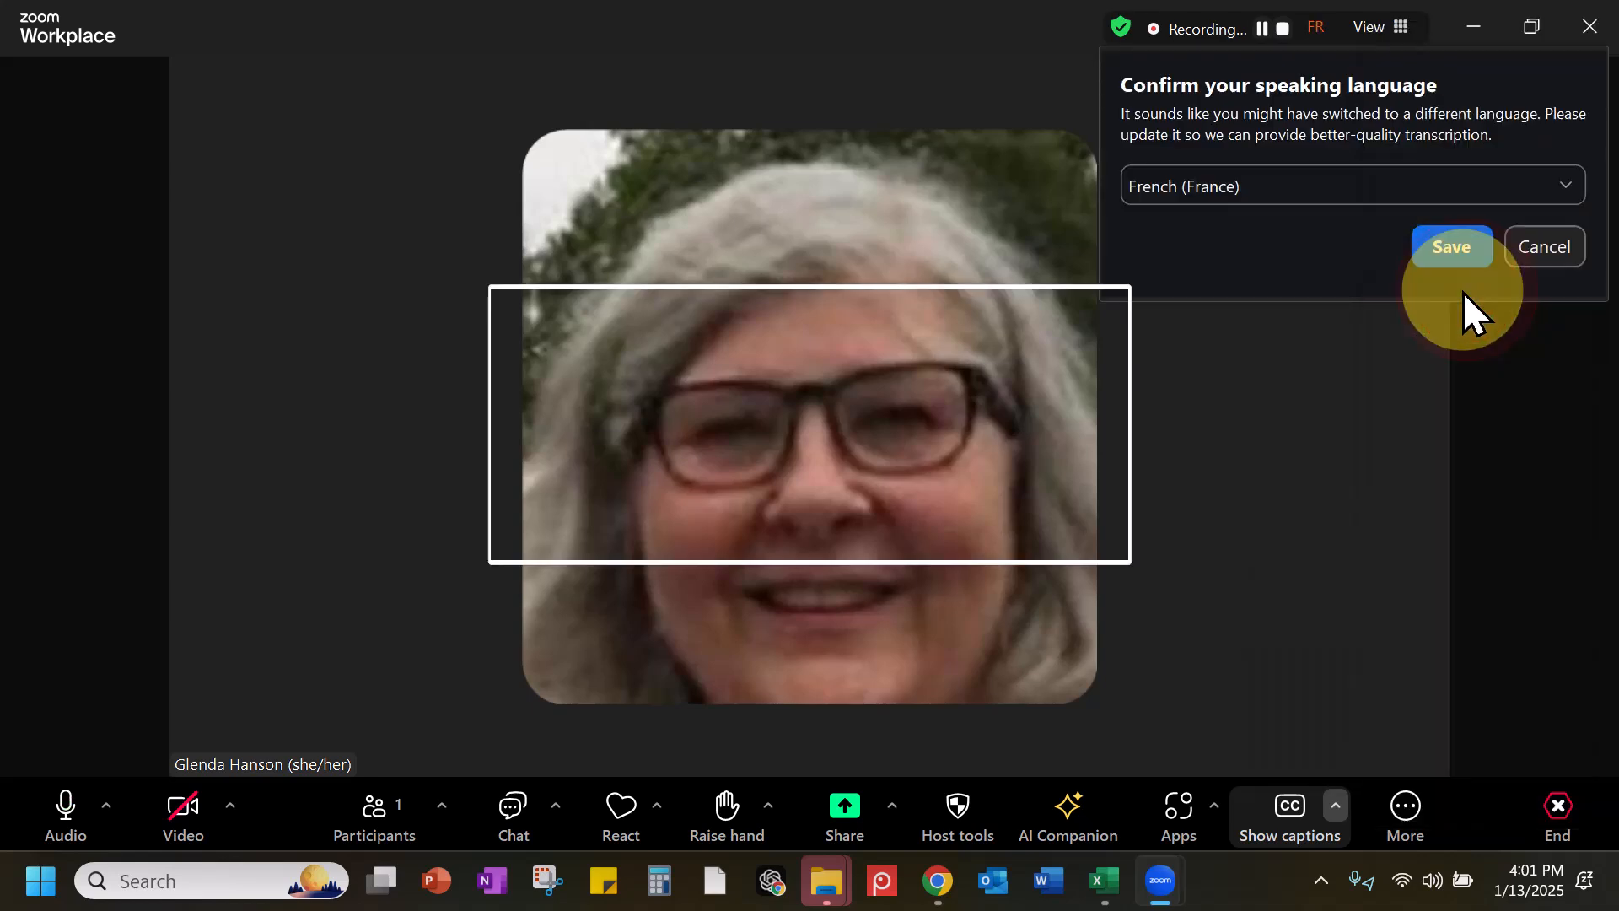
pyautogui.click(961, 514)
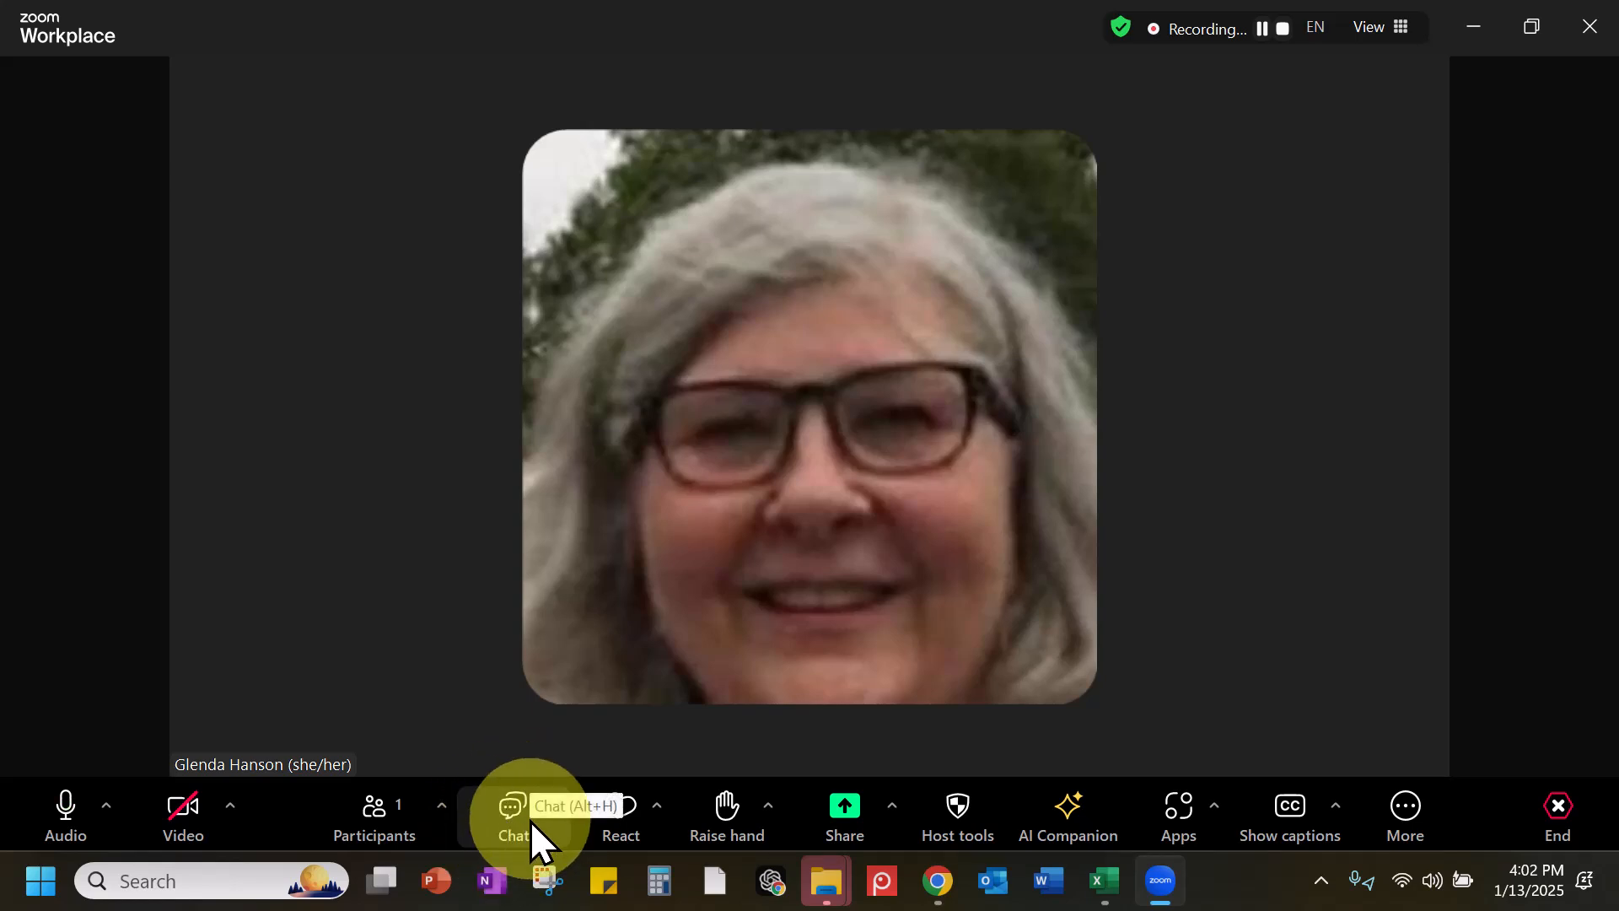
# Raise a hand in the meeting once more and lower it
pyautogui.click(727, 816)
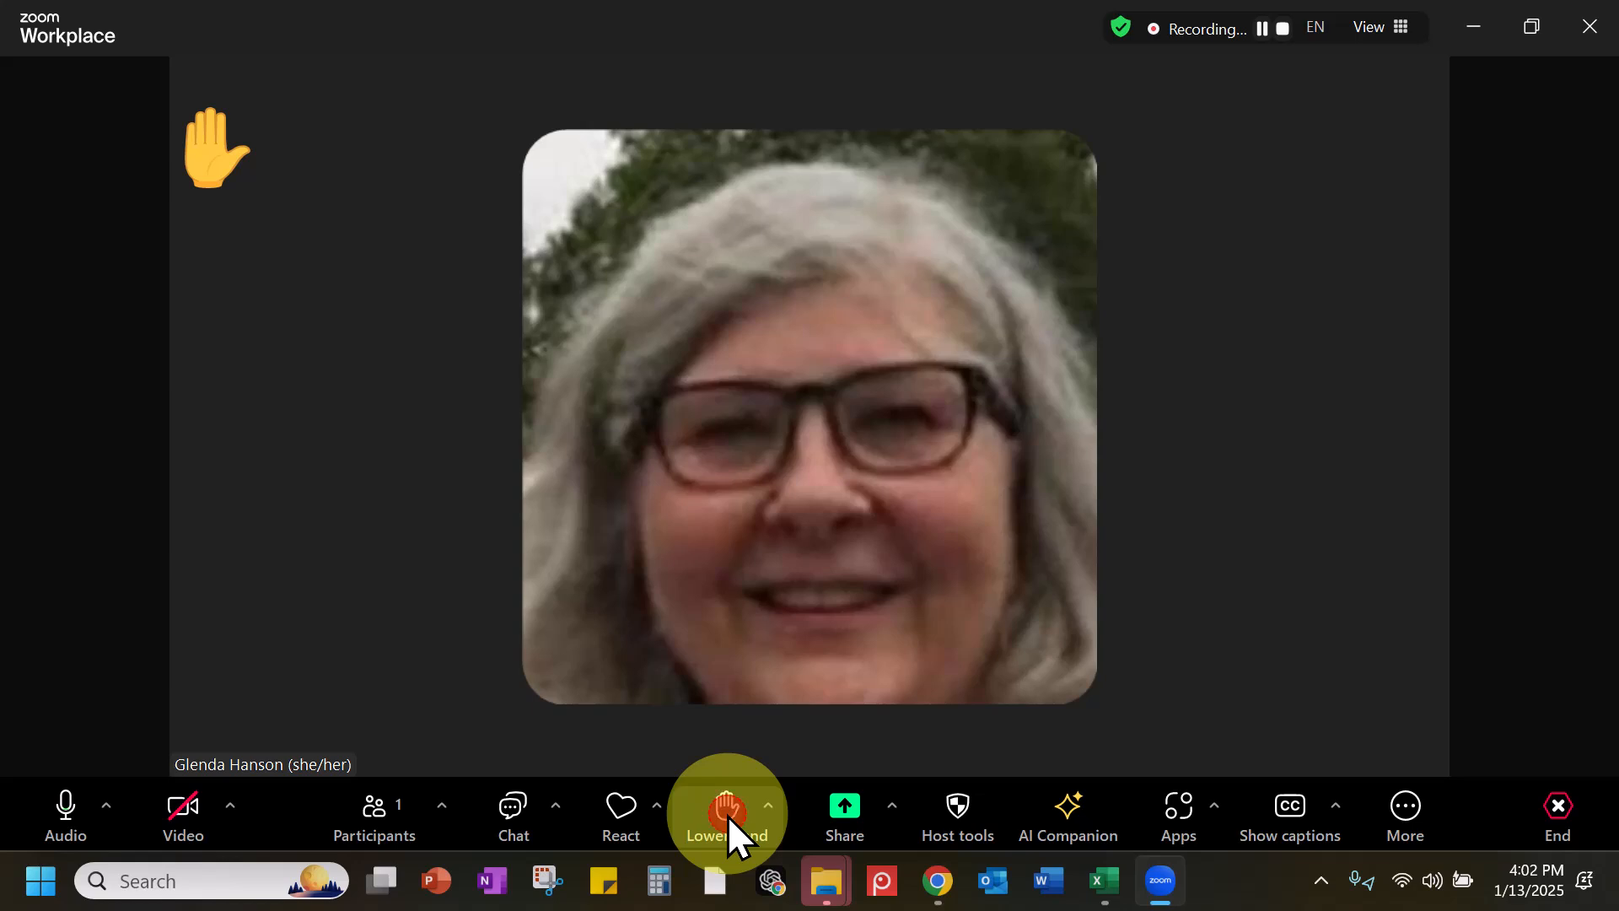
pyautogui.click(727, 817)
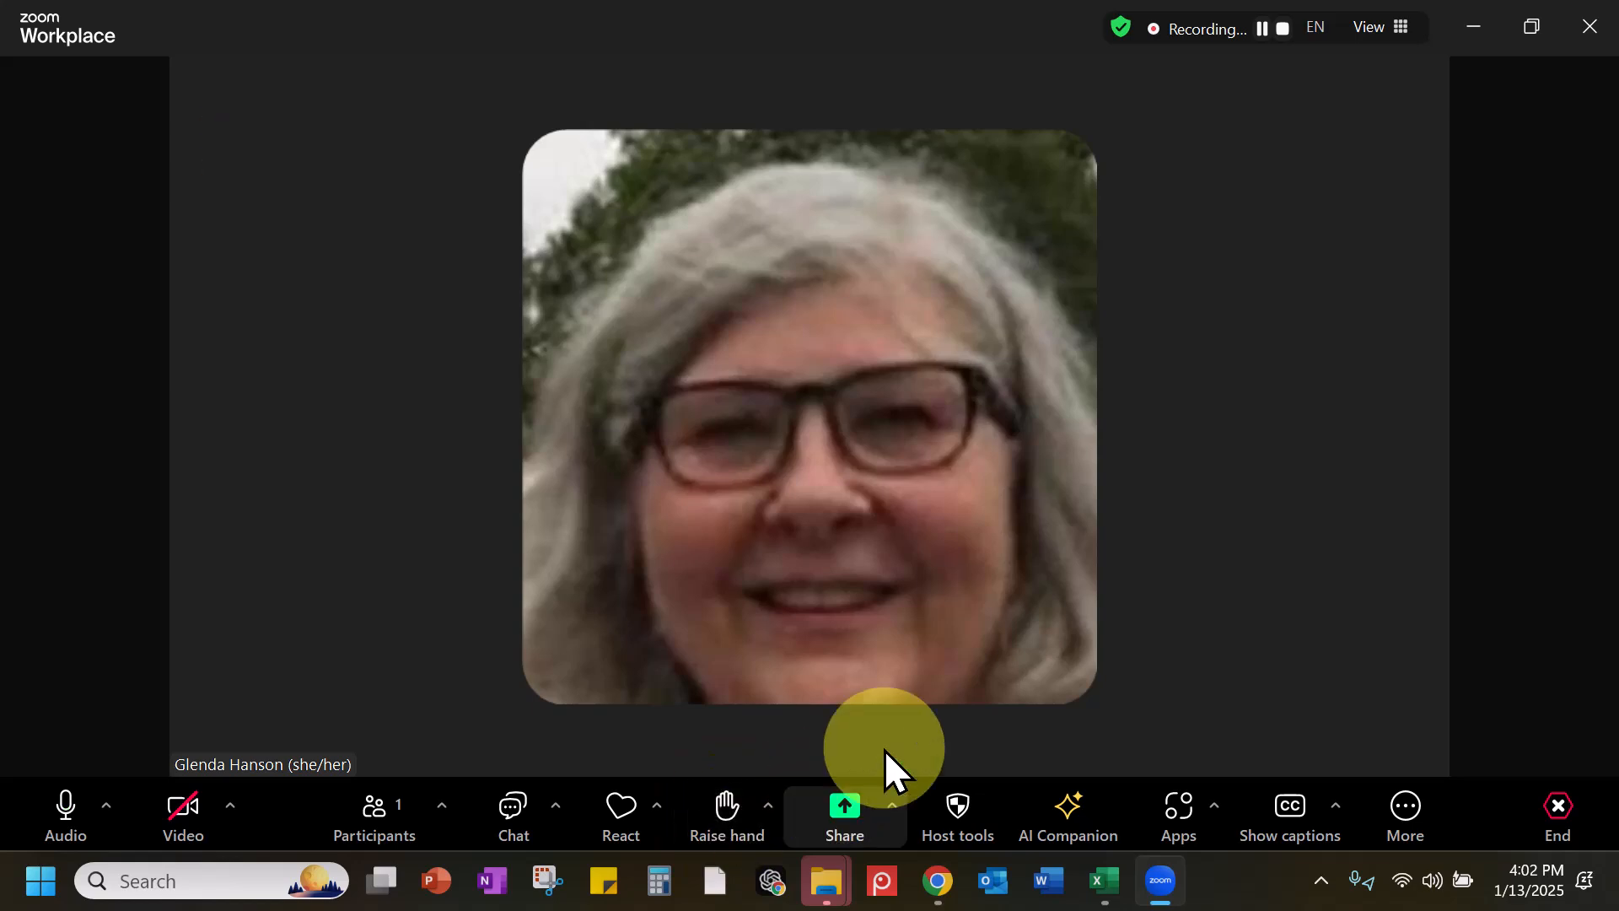